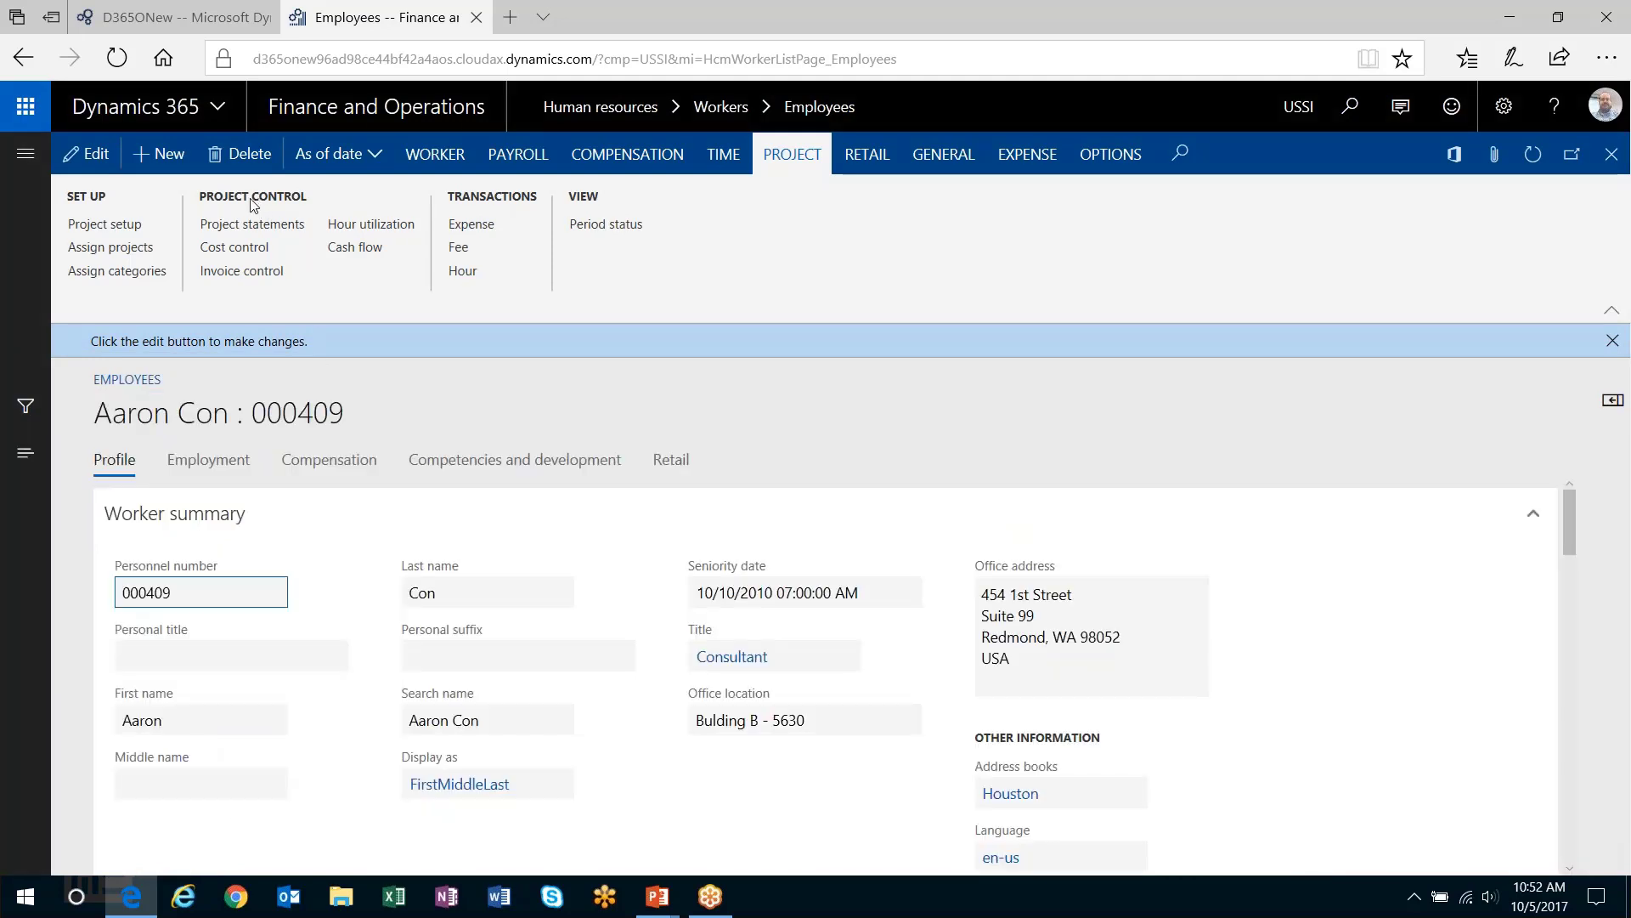
Step: Review the employee's employment details and project resource setup, including calendar and effective labor rate settings, and return to the employee list
{"action": "left_click", "coordinate": [226, 463]}
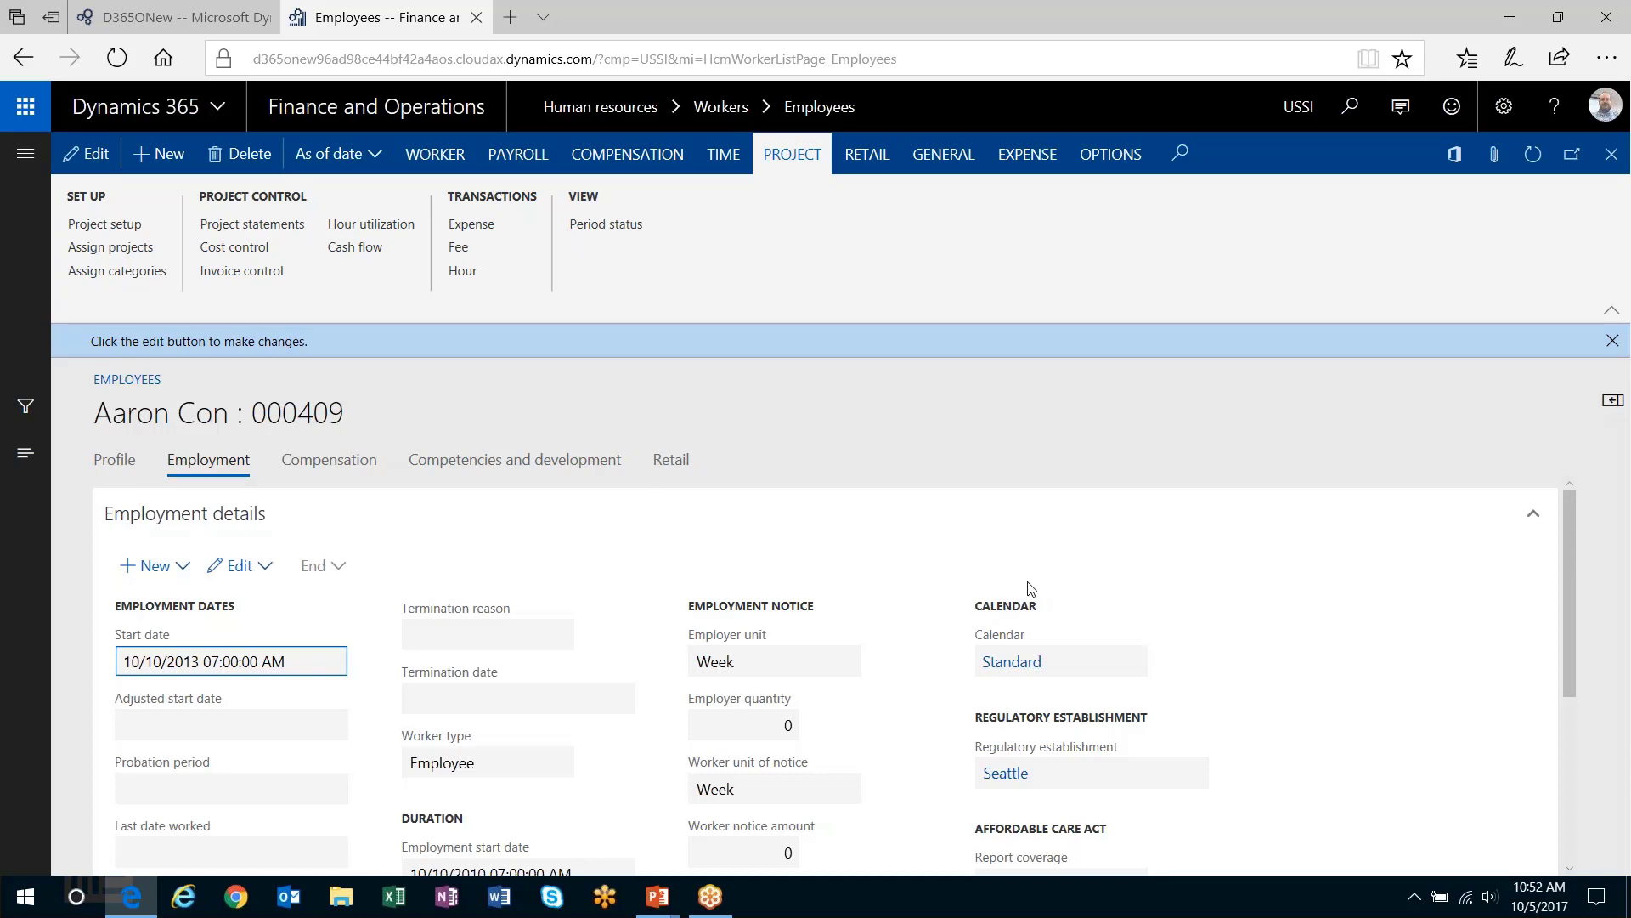
{"action": "left_click", "coordinate": [446, 157]}
{"action": "left_click", "coordinate": [809, 157]}
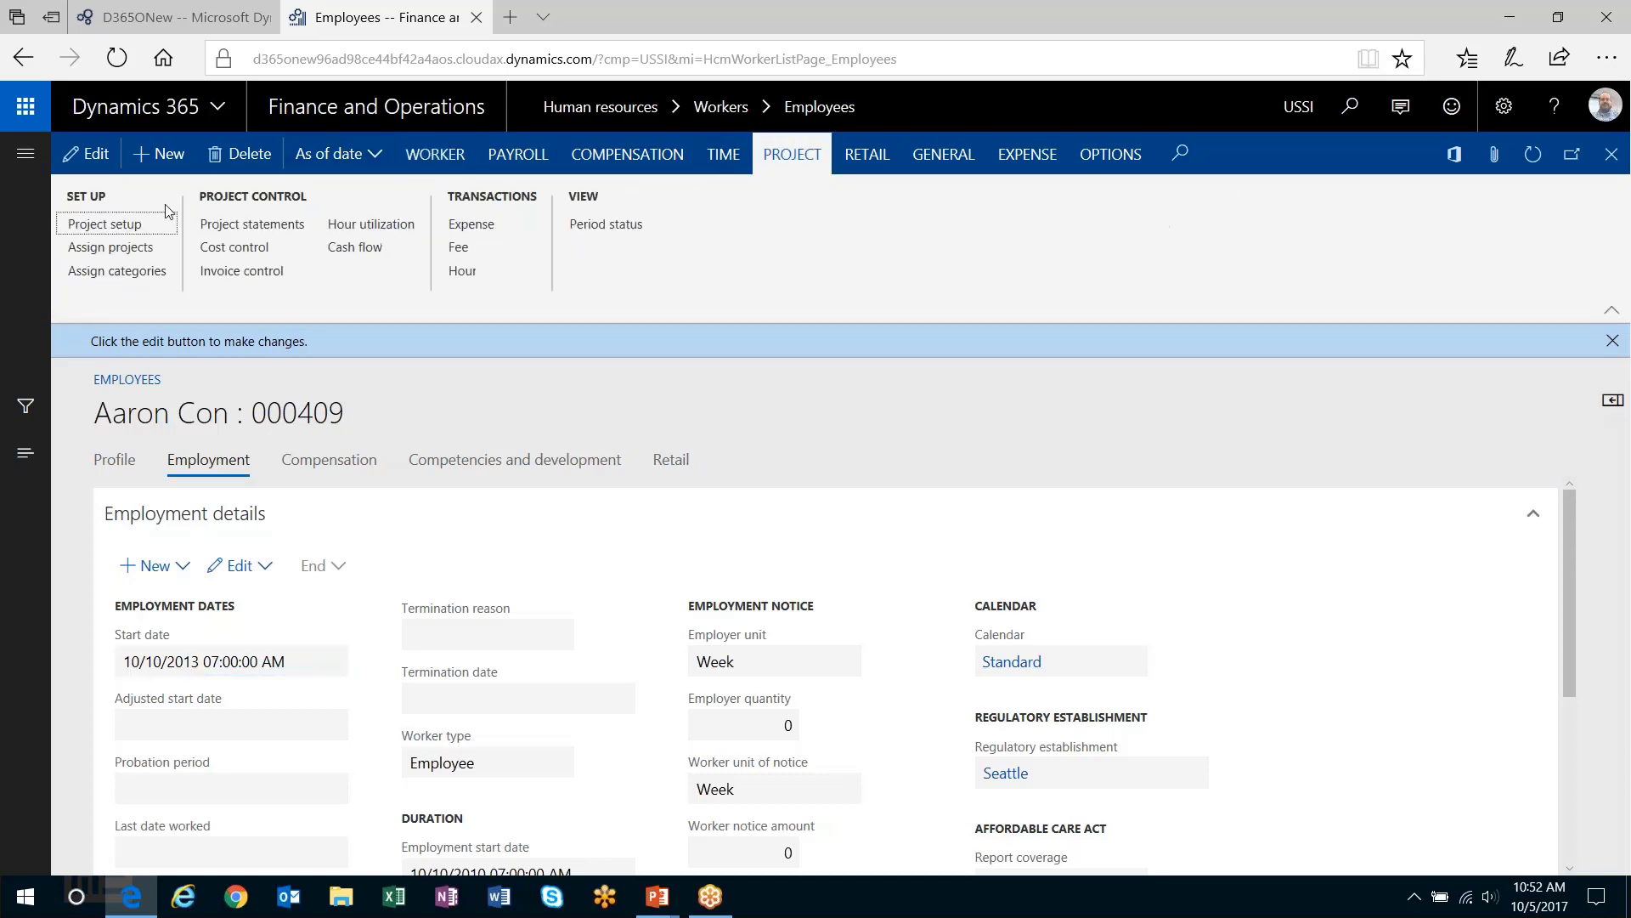
{"action": "left_click", "coordinate": [123, 224]}
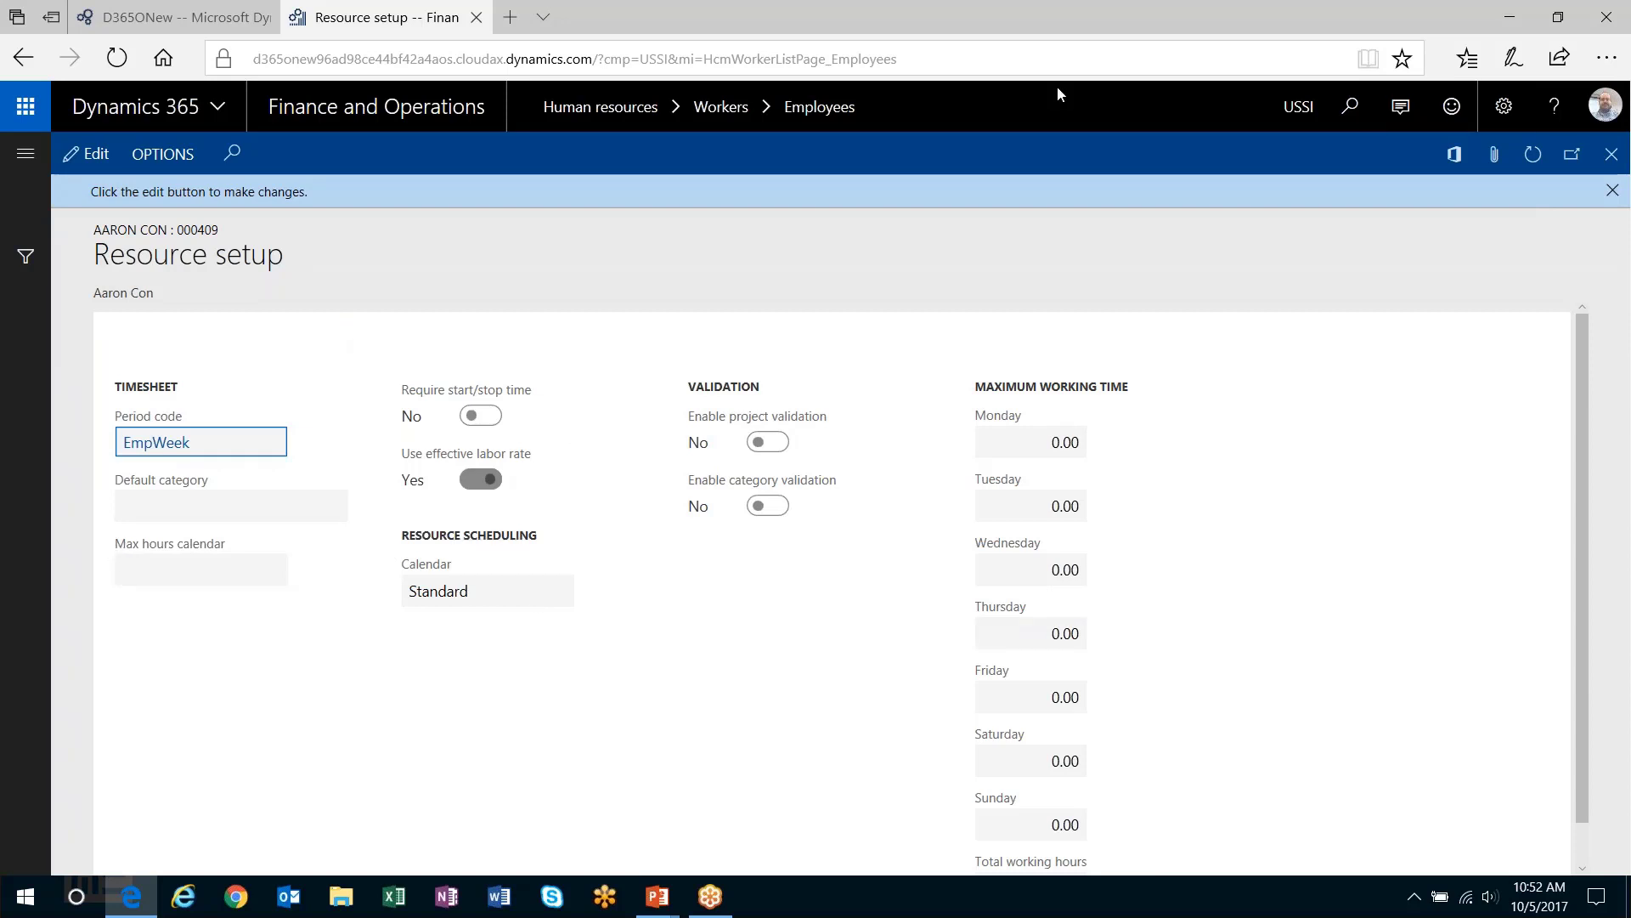
{"action": "left_click", "coordinate": [1139, 194]}
{"action": "key", "text": "Escape"}
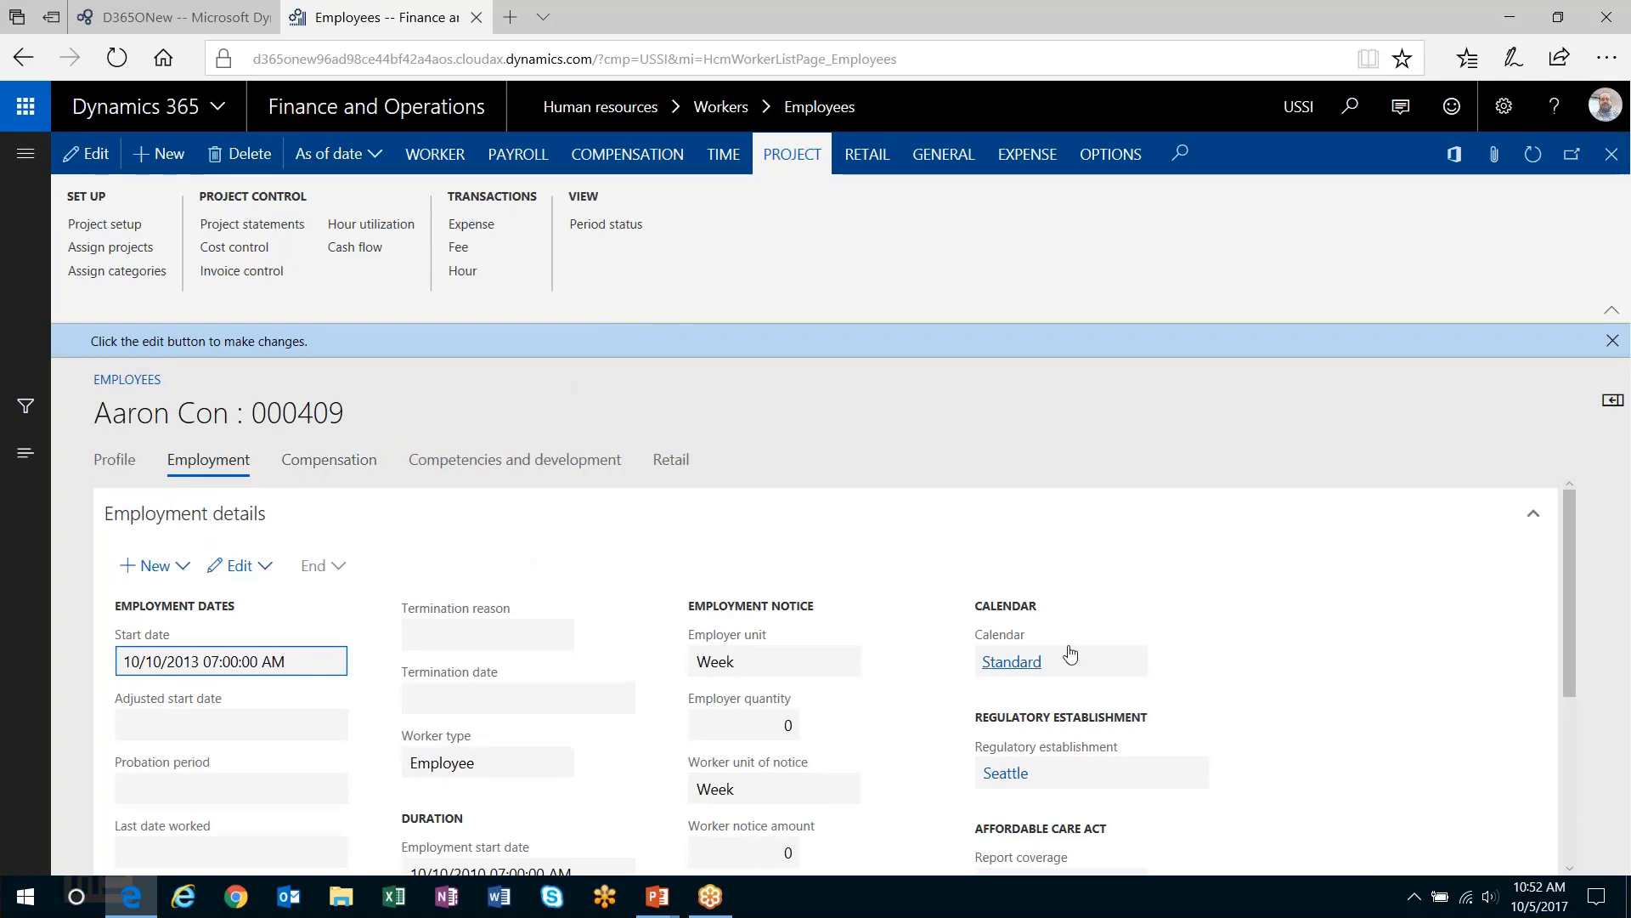
{"action": "mouse_move", "coordinate": [1070, 653]}
{"action": "left_click", "coordinate": [1433, 236]}
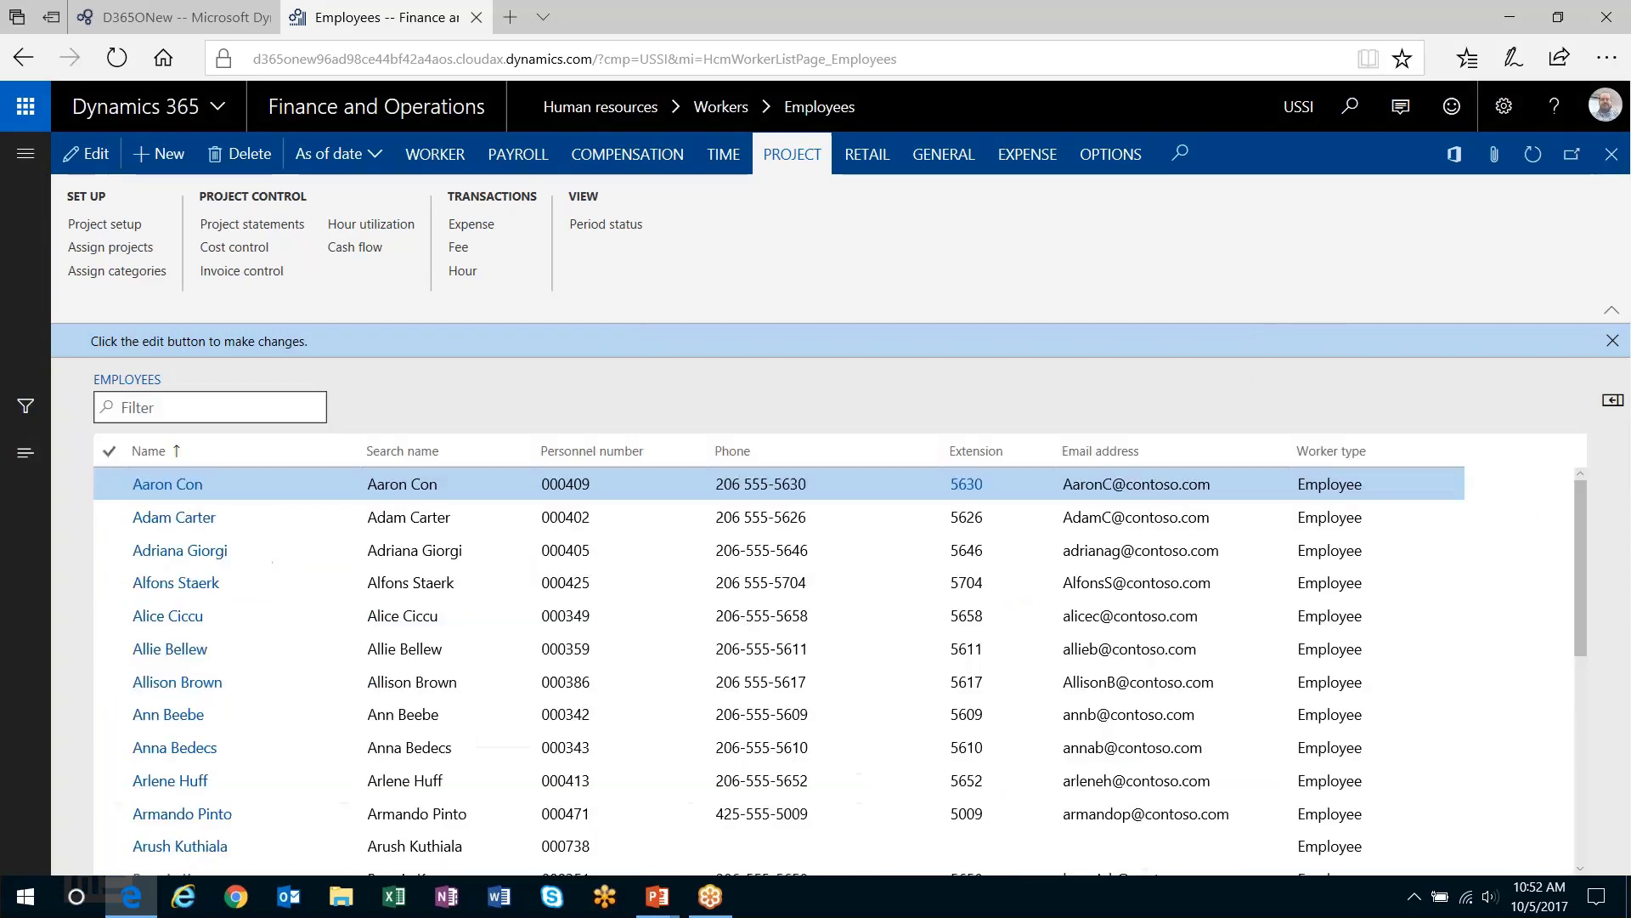
Step: Open the hourly cost price setup in Project management and accounting
{"action": "left_click", "coordinate": [26, 153]}
{"action": "scroll", "coordinate": [113, 651], "scroll_direction": "down", "scroll_amount": 3}
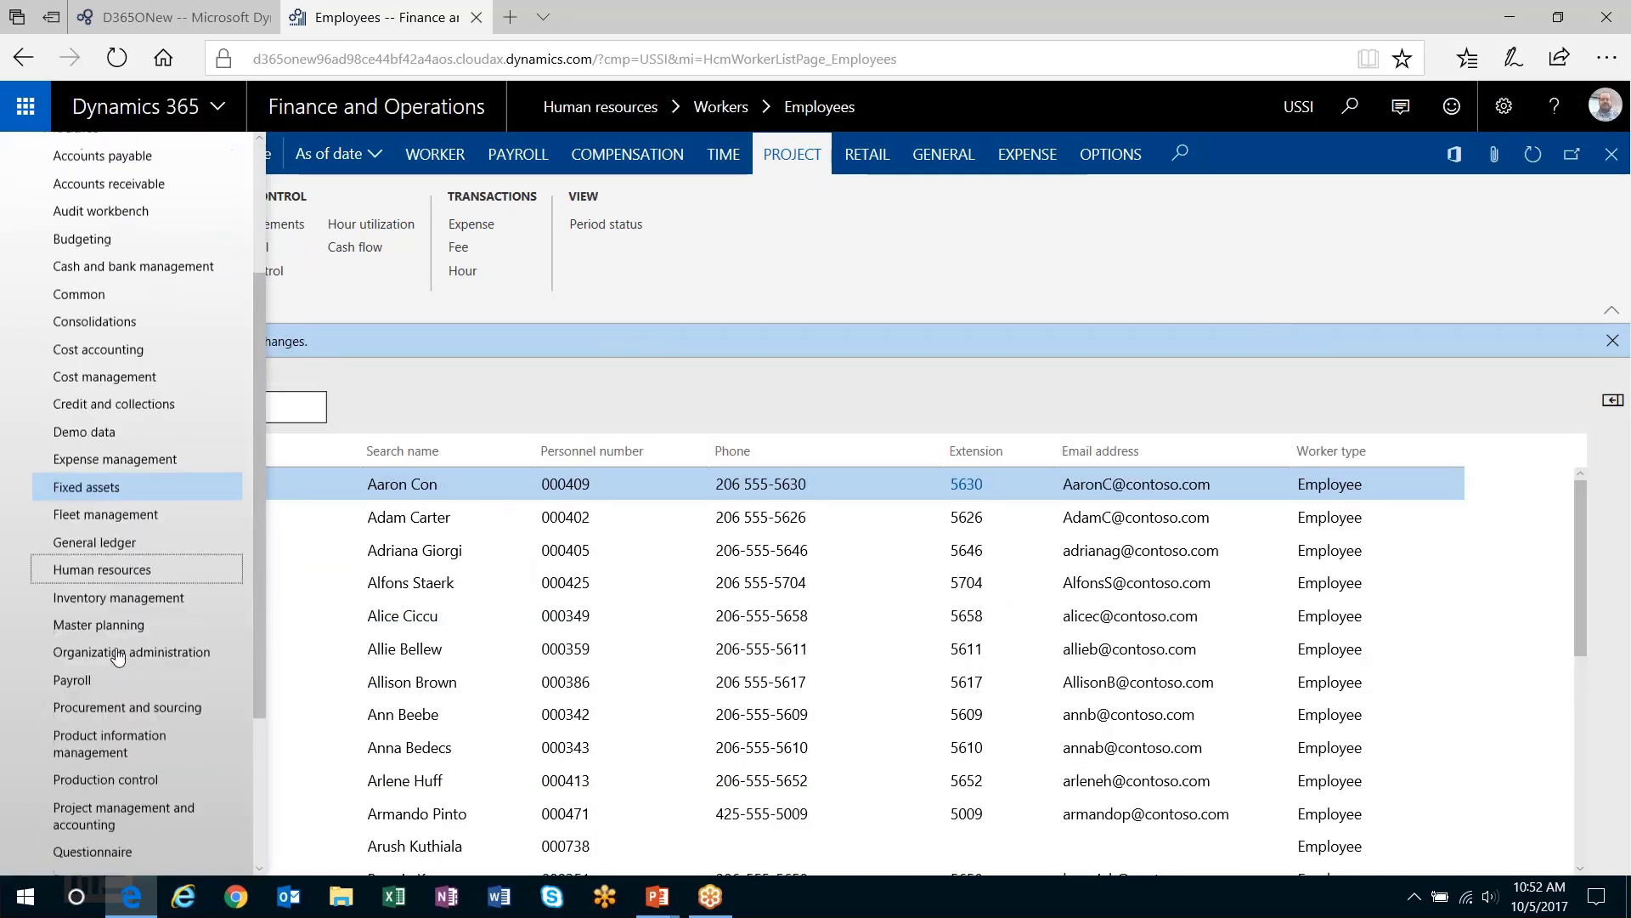
{"action": "left_click", "coordinate": [123, 809]}
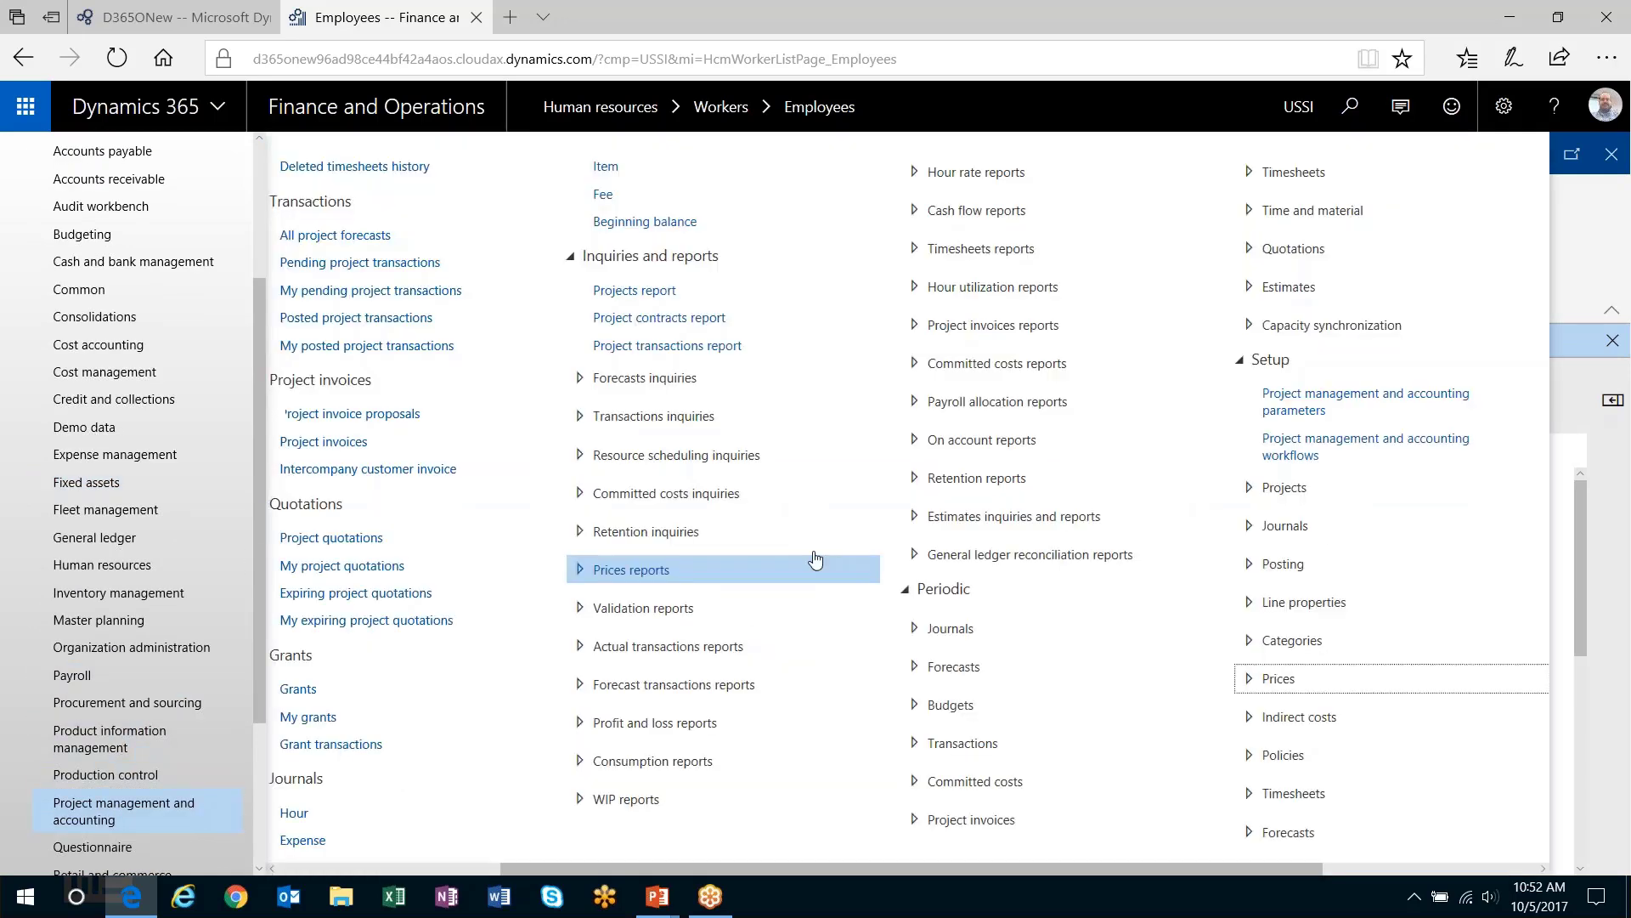
{"action": "left_click", "coordinate": [1279, 678]}
{"action": "left_click", "coordinate": [1313, 714]}
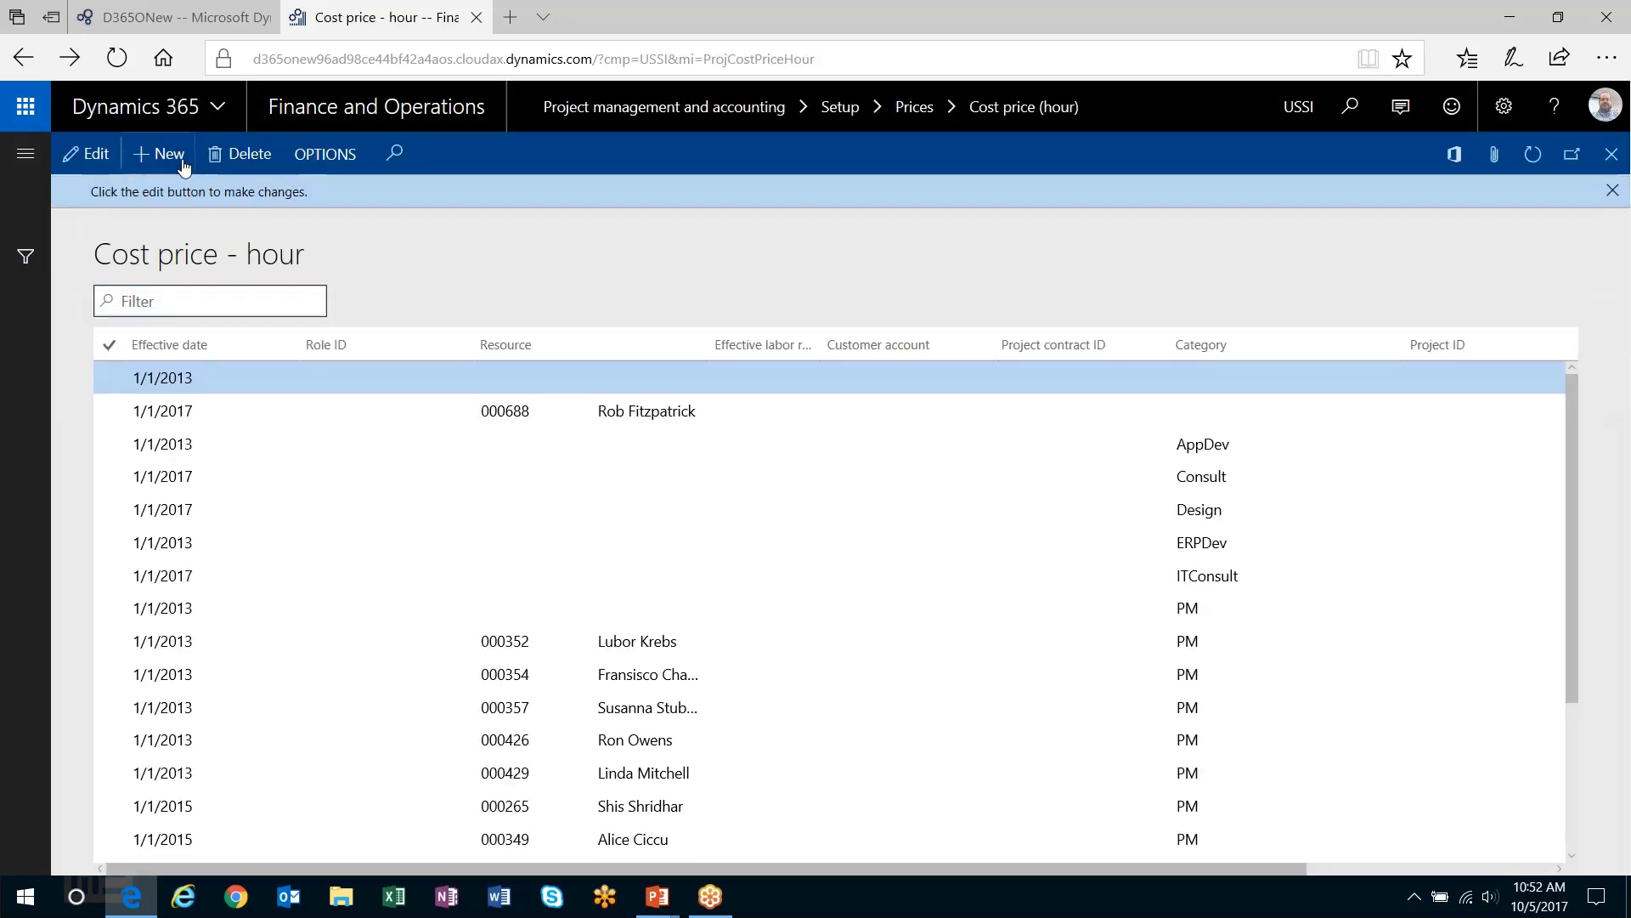
Step: Add an hourly cost price record effective 1/1/2017 and assign it to the reviewed employee, sorting the resource names A to Z
{"action": "left_click", "coordinate": [161, 154]}
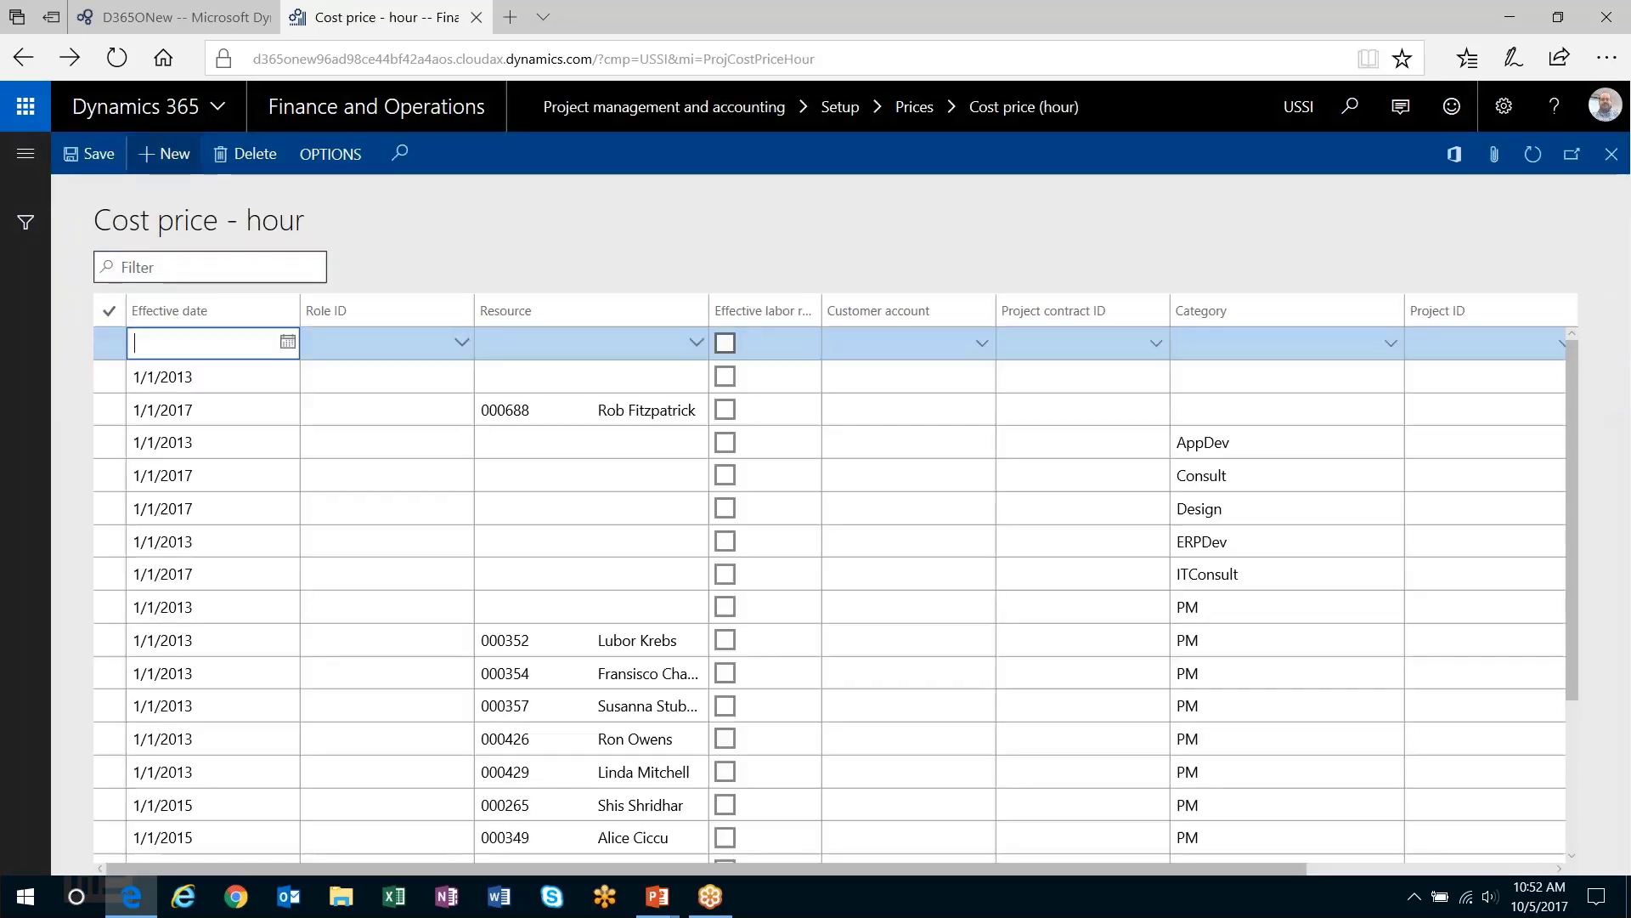
{"action": "type", "text": "1/1/17"}
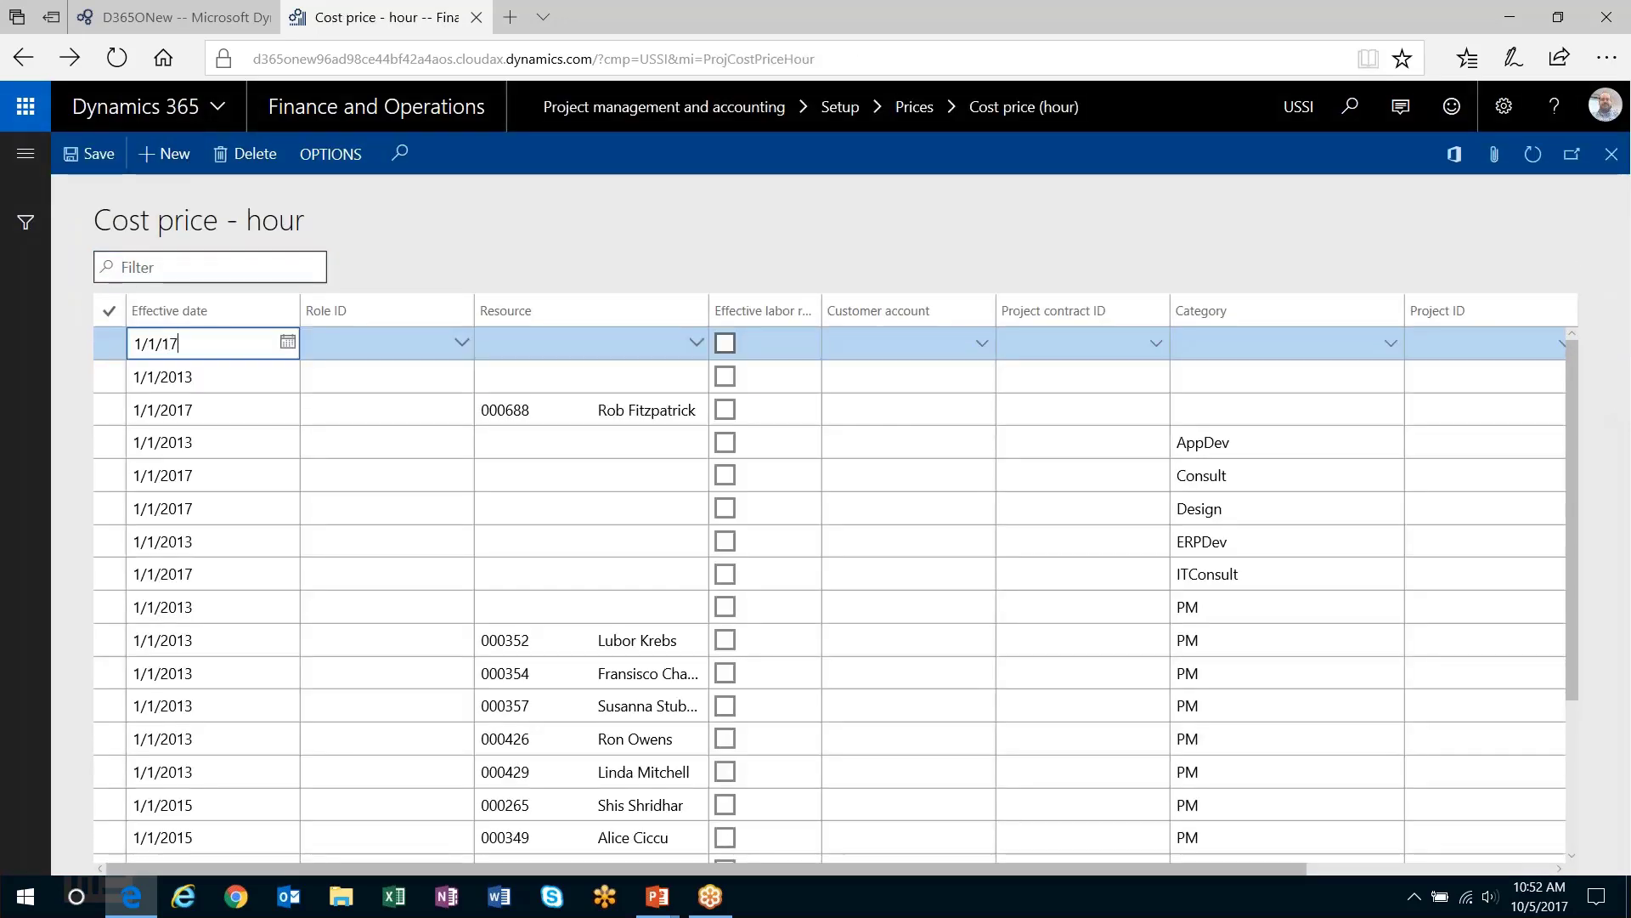
{"action": "key", "text": "Tab"}
{"action": "key", "text": "Tab"}
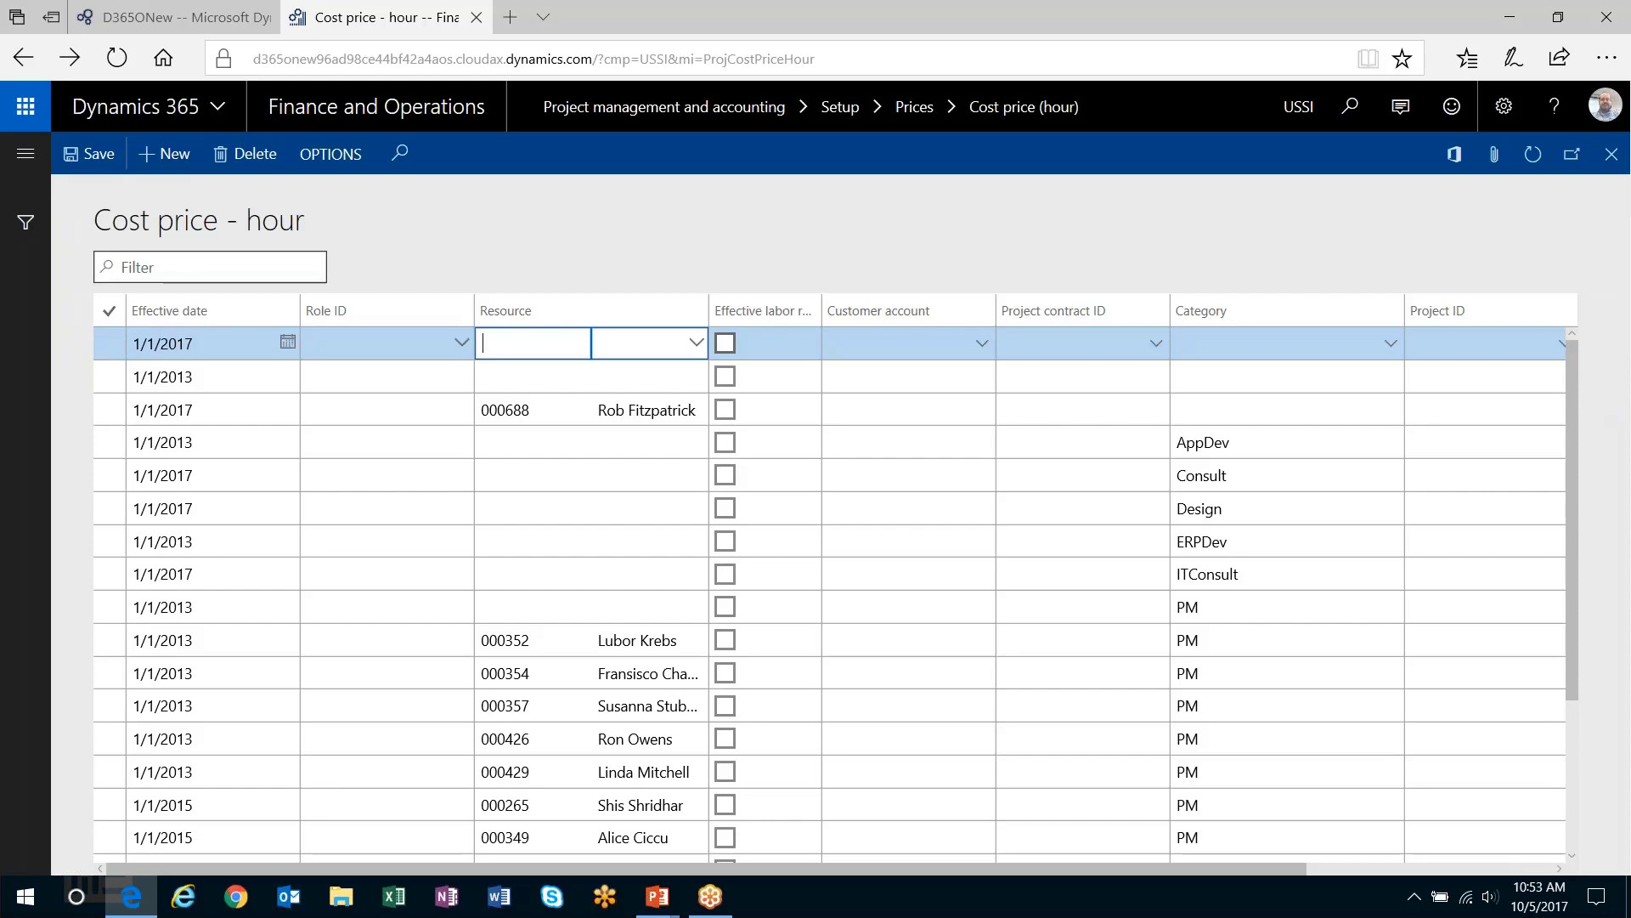
{"action": "left_click", "coordinate": [696, 343]}
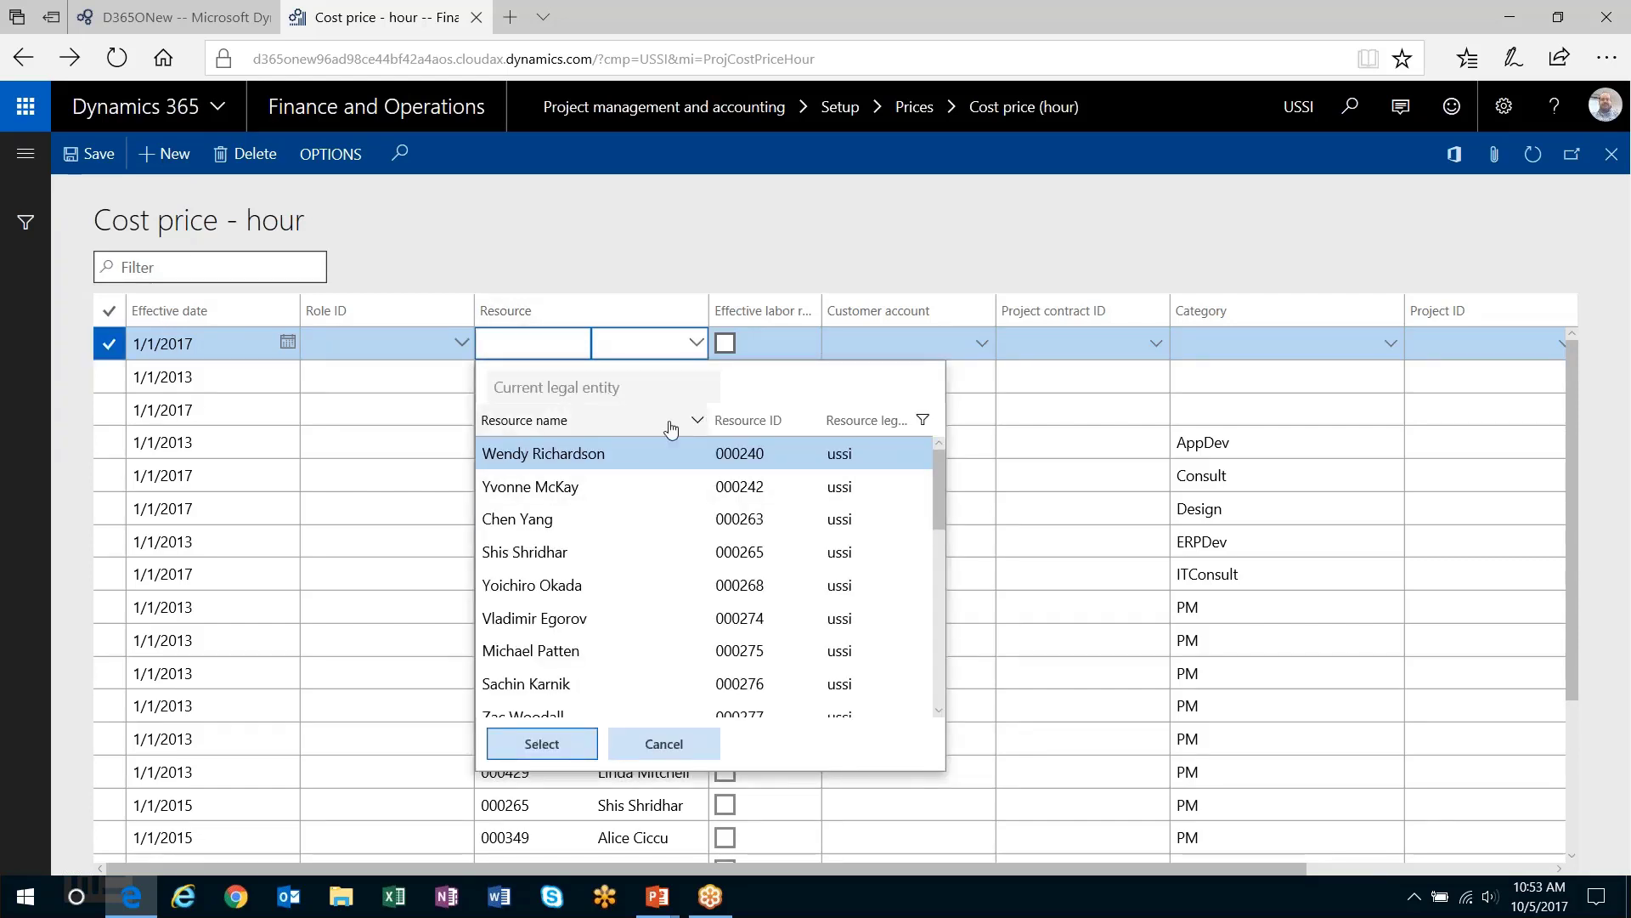
{"action": "left_click", "coordinate": [695, 419]}
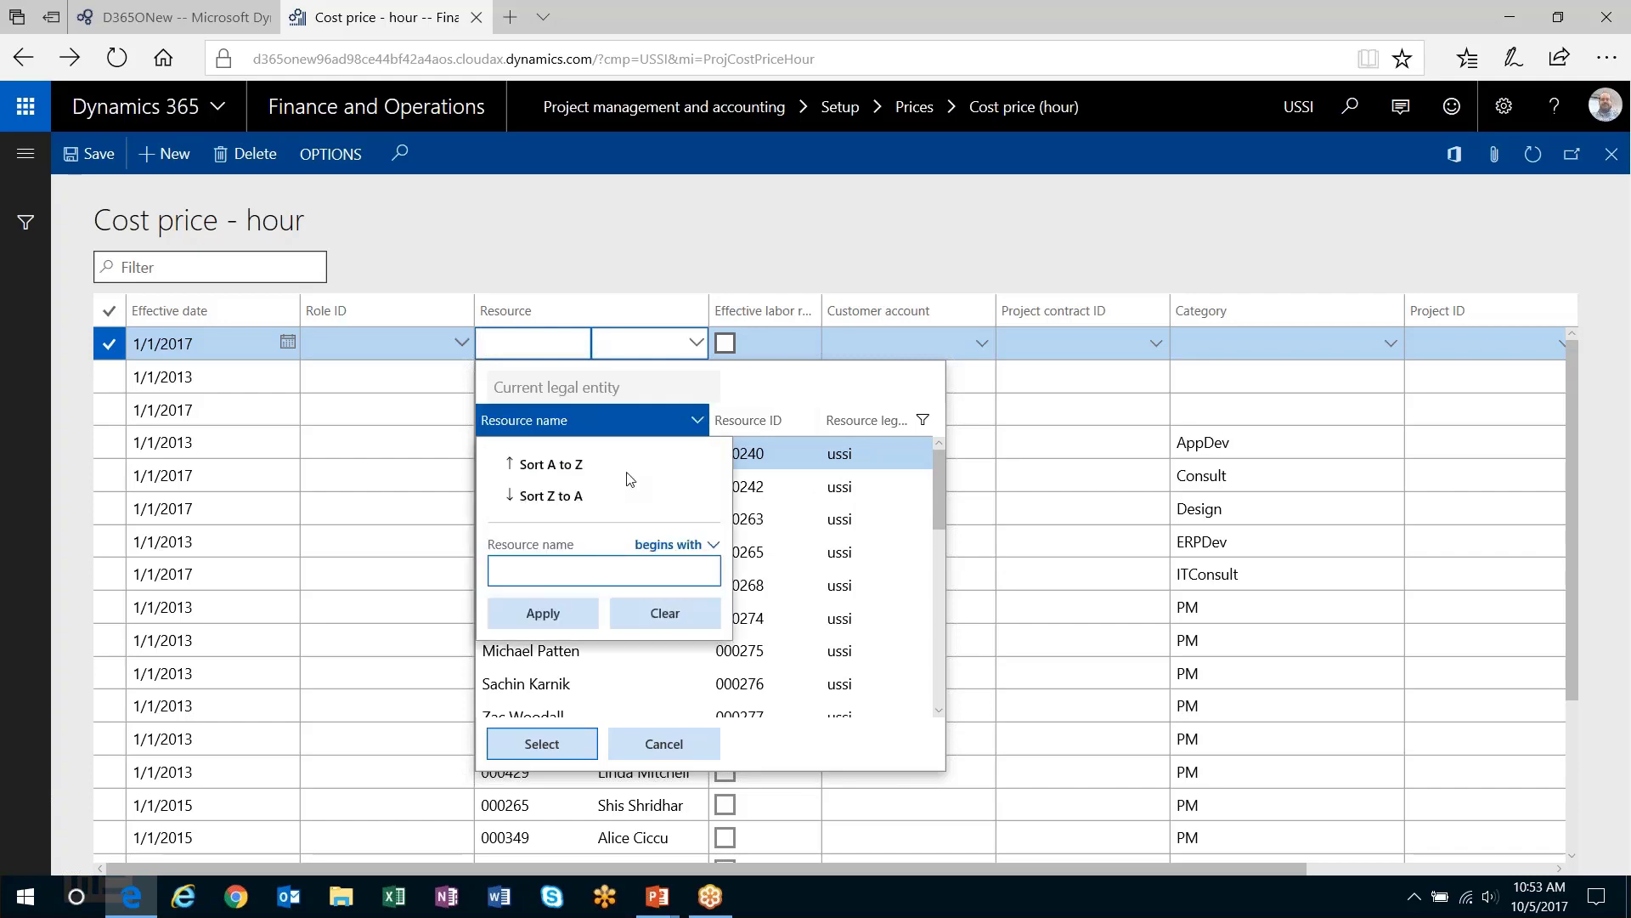
{"action": "left_click", "coordinate": [550, 464]}
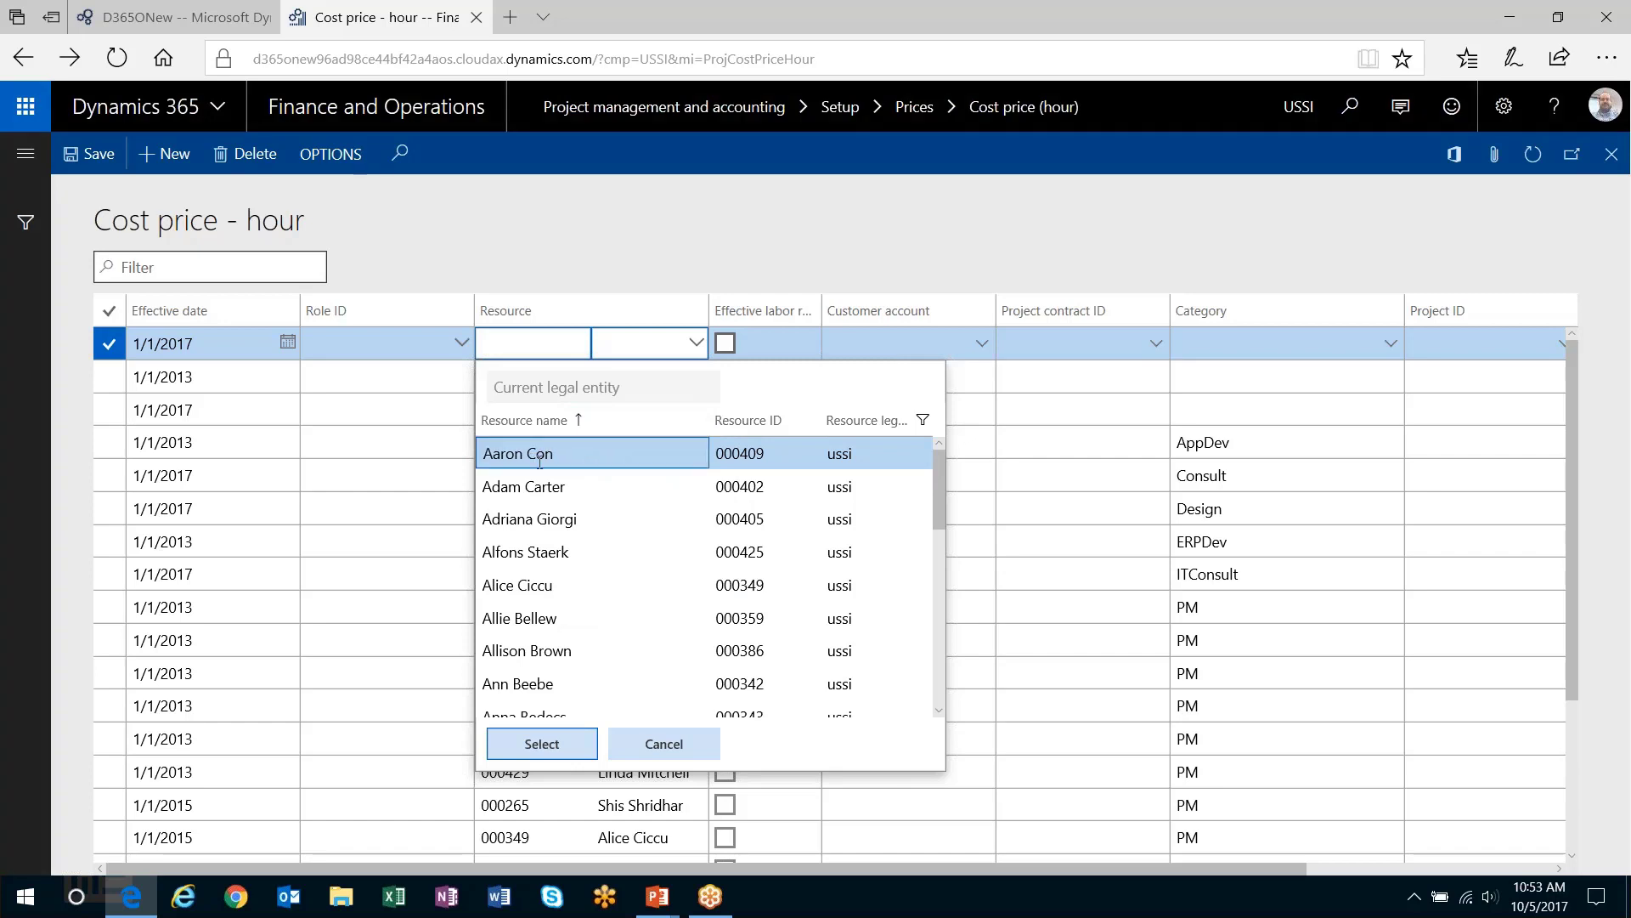
{"action": "left_click", "coordinate": [542, 744]}
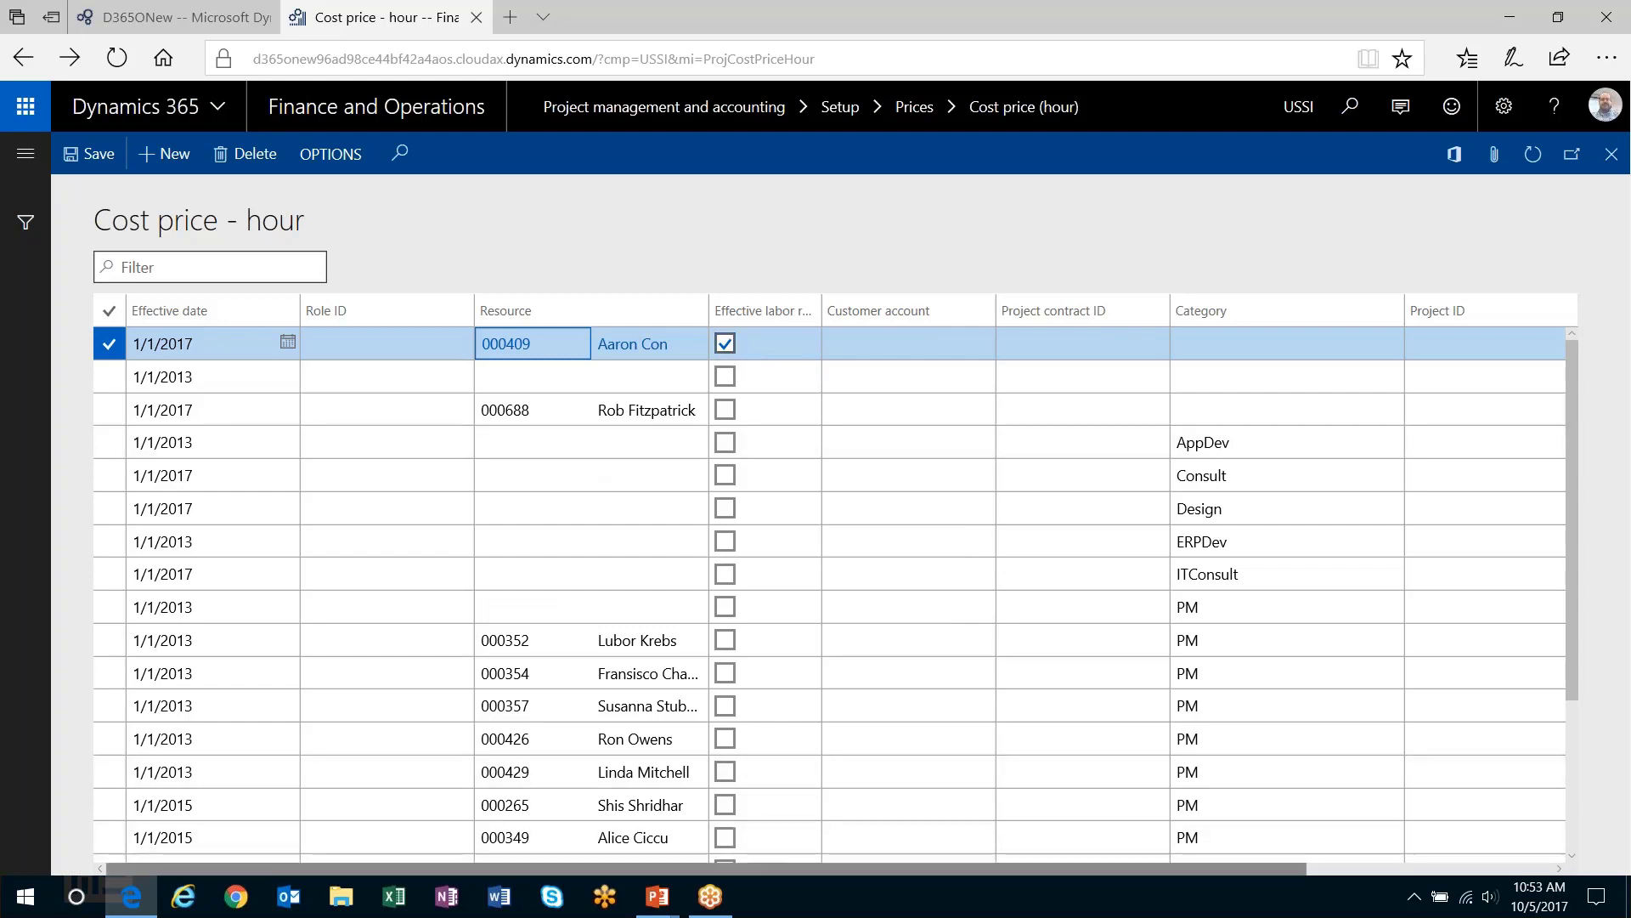
Step: Set the new record's cost price to 25 and close the hourly cost price form
{"action": "left_click_drag", "start_coordinate": [1156, 865], "coordinate": [1406, 869]}
{"action": "key", "text": "Tab"}
{"action": "key", "text": "Tab"}
{"action": "key", "text": "Tab"}
{"action": "key", "text": "Tab"}
{"action": "key", "text": "Tab"}
{"action": "key", "text": "Tab"}
{"action": "key", "text": "Tab"}
{"action": "key", "text": "Tab"}
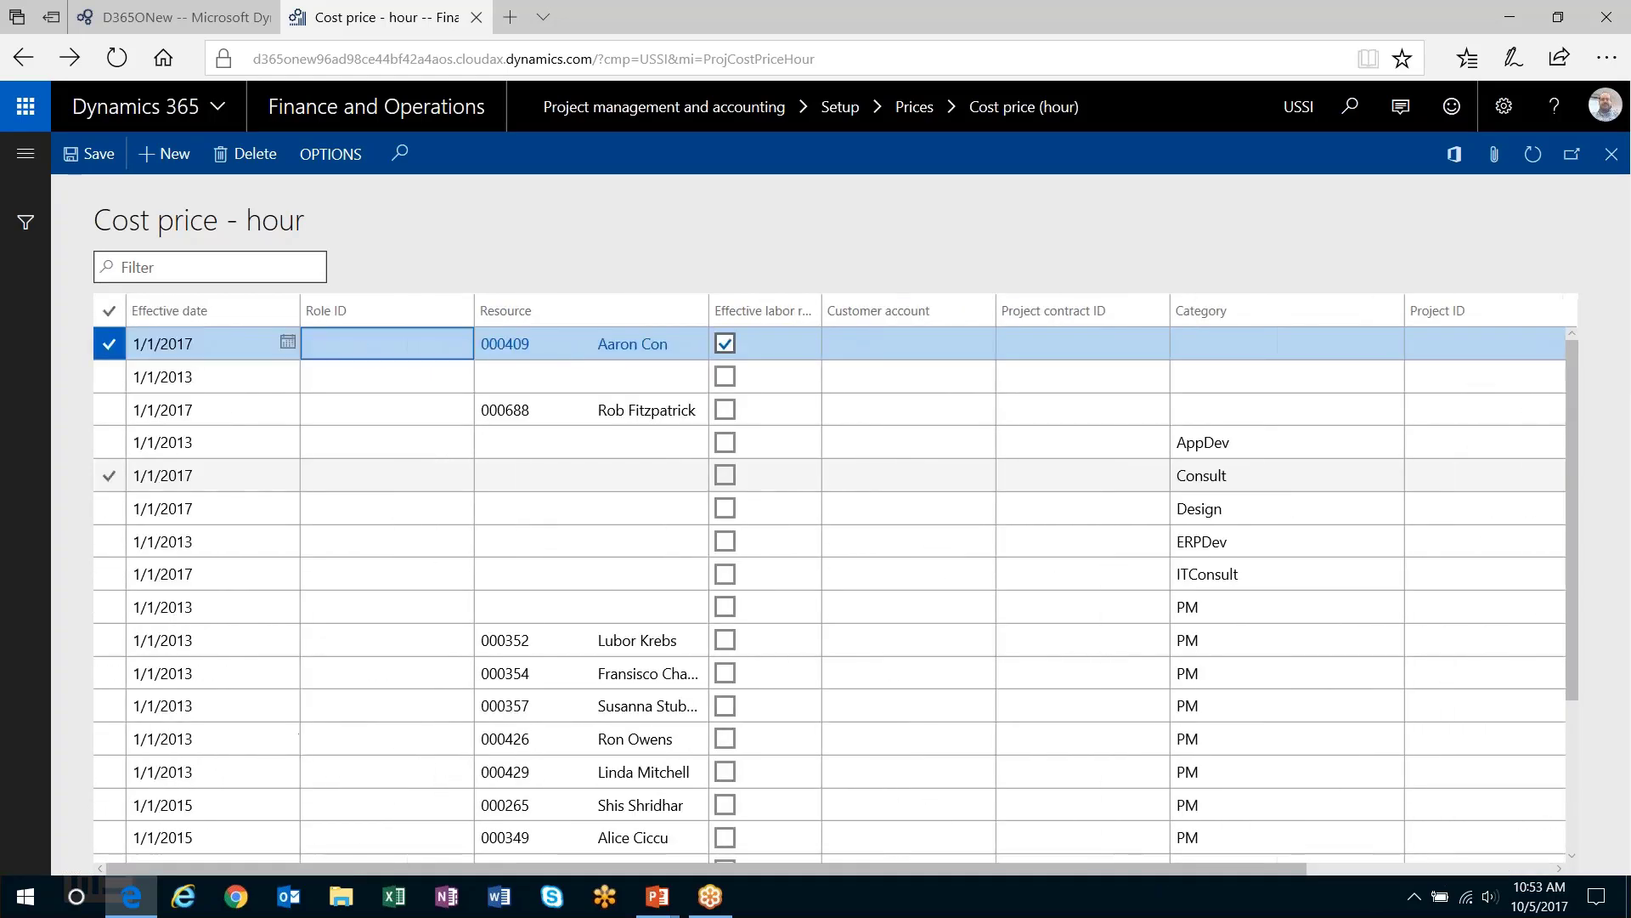
{"action": "key", "text": "Tab"}
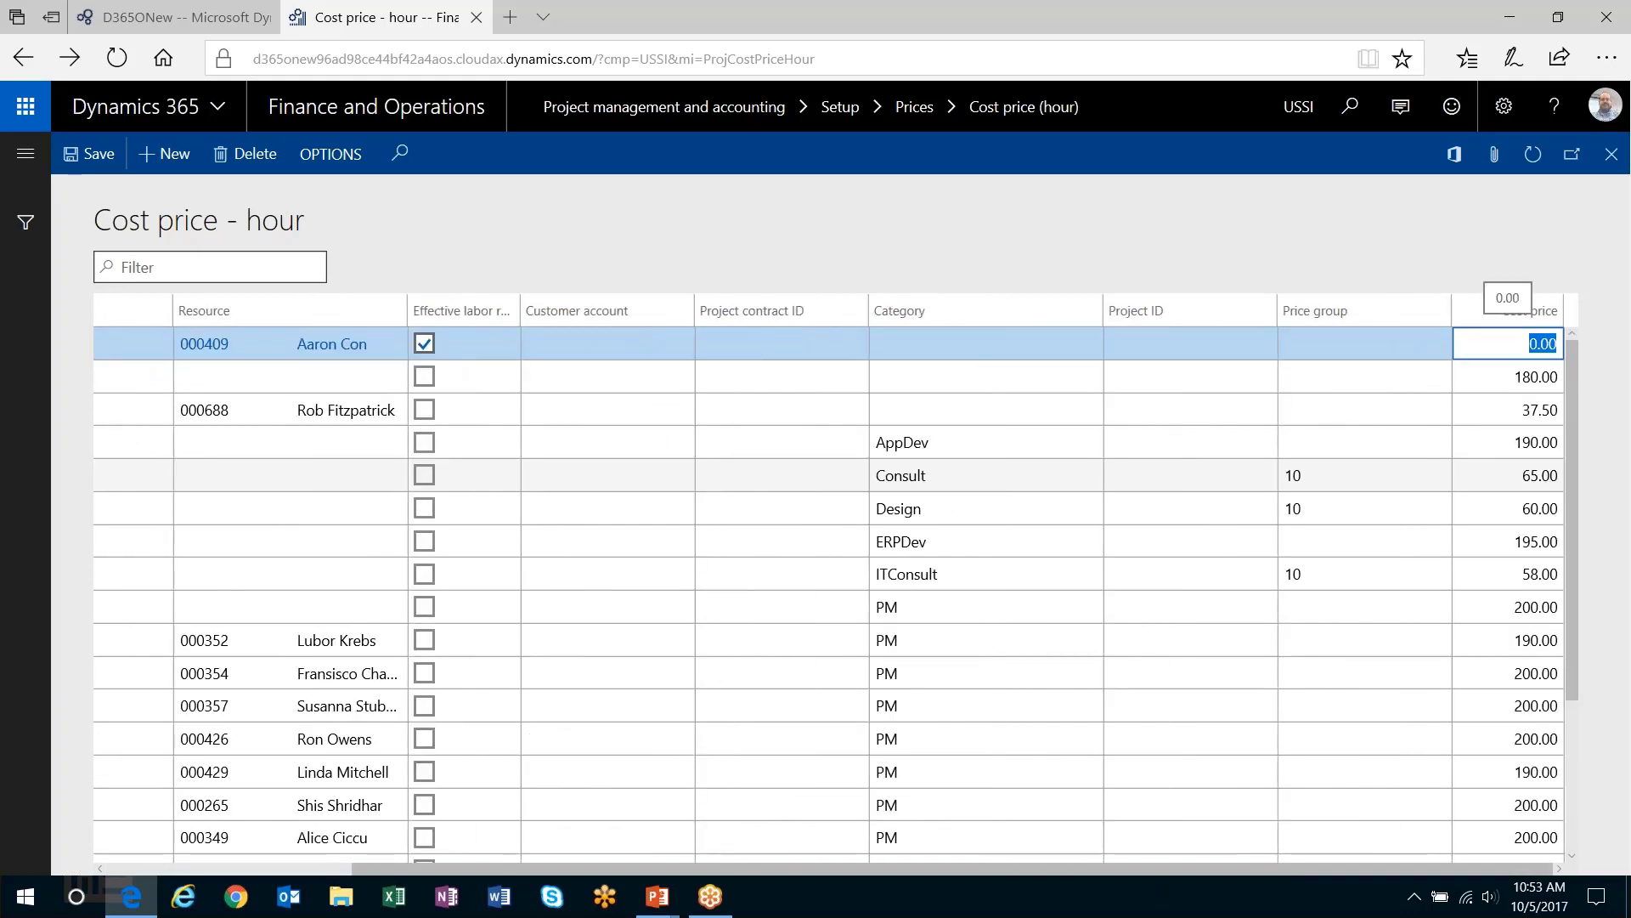
{"action": "type", "text": "25"}
{"action": "key", "text": "Return"}
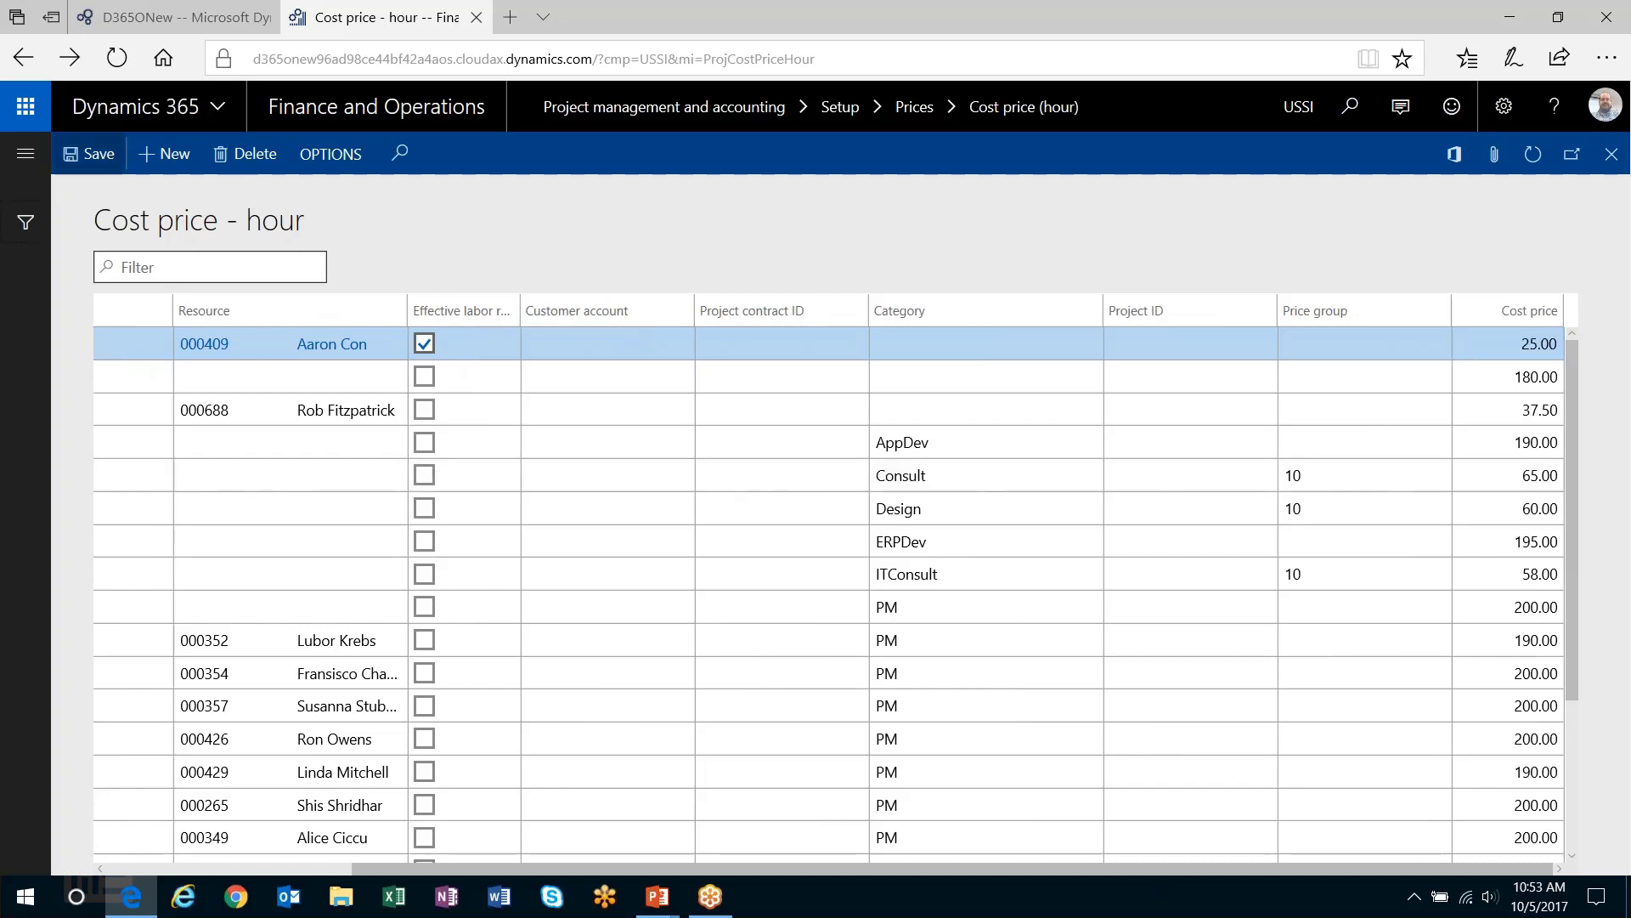
{"action": "left_click", "coordinate": [1612, 154]}
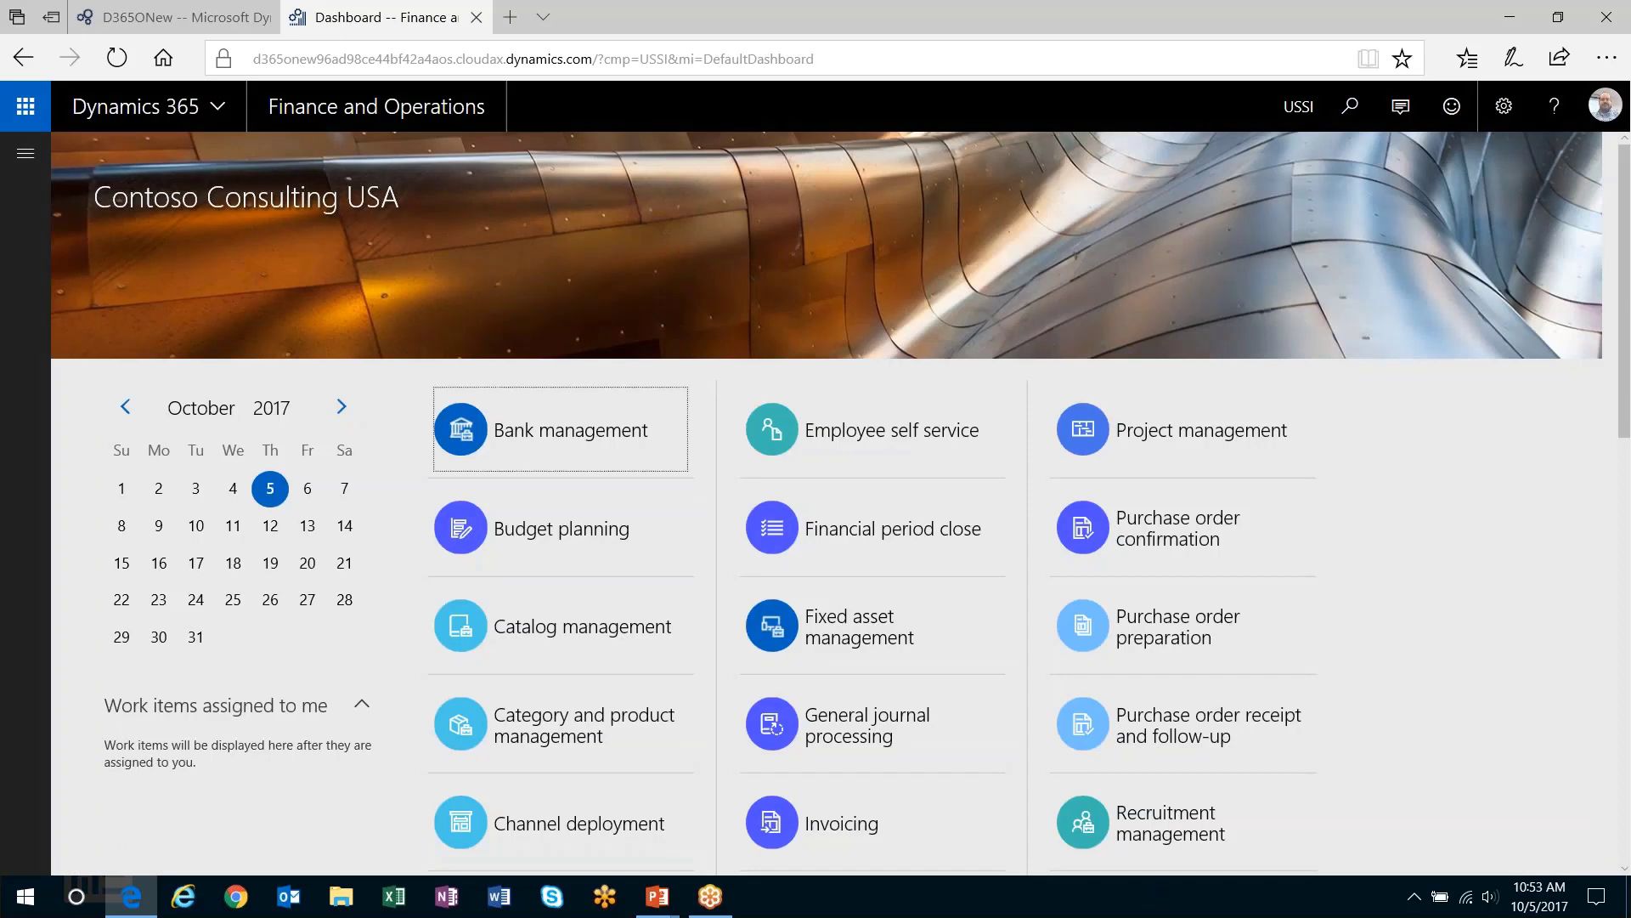
Step: Open the list of all timesheets in Project management and accounting
{"action": "left_click", "coordinate": [26, 153]}
{"action": "scroll", "coordinate": [137, 400], "scroll_direction": "down", "scroll_amount": 5}
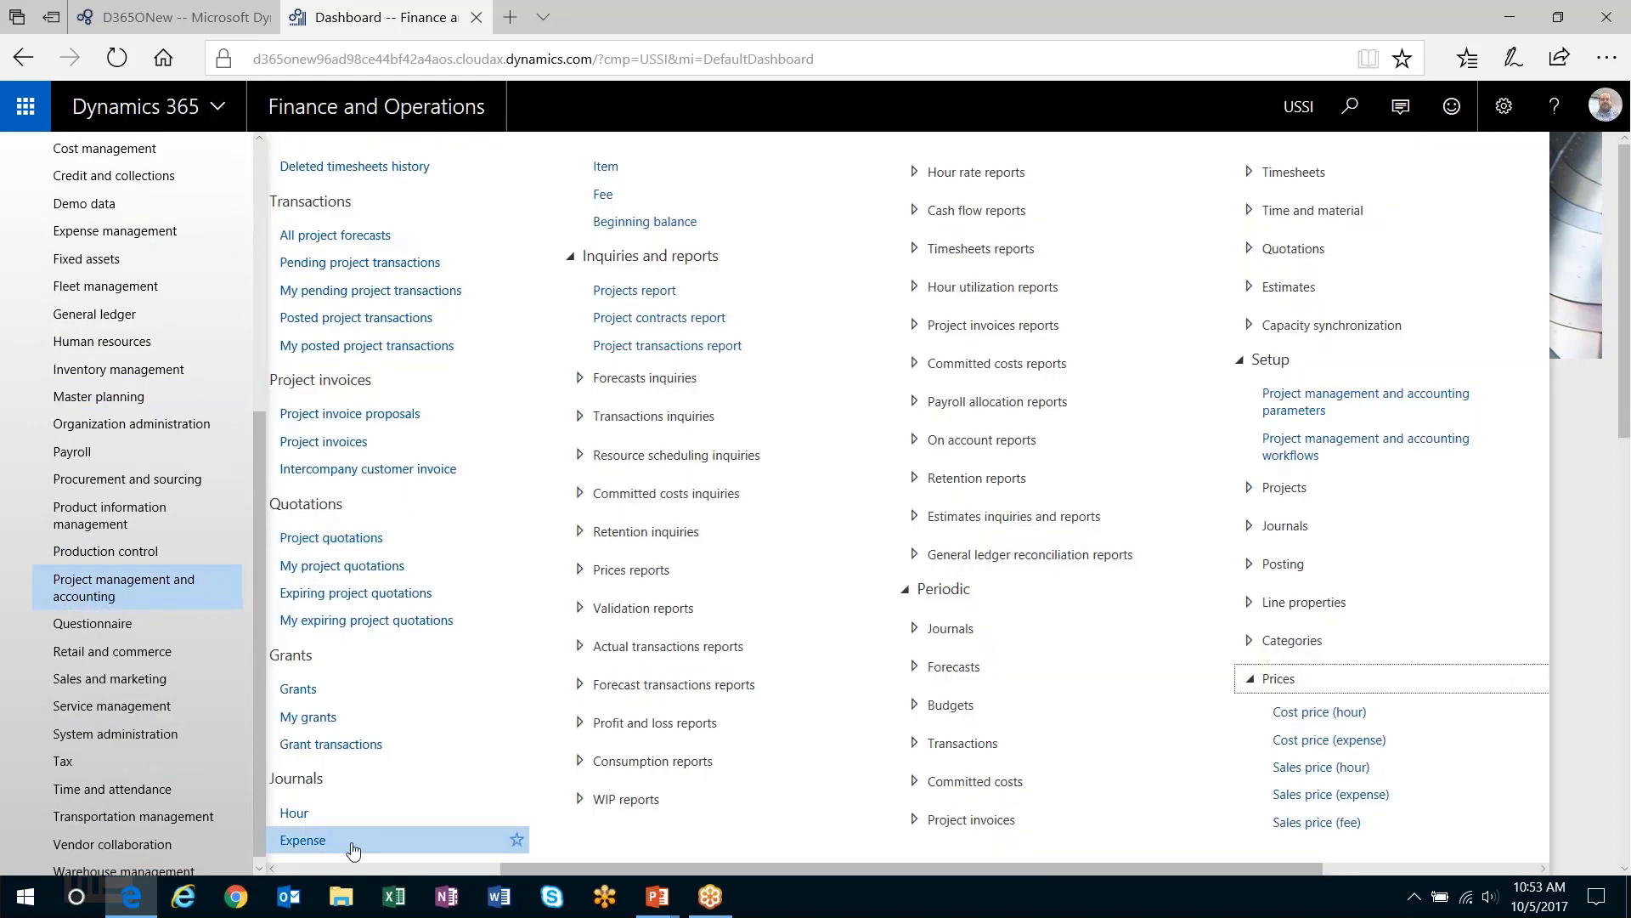
{"action": "left_click", "coordinate": [306, 868]}
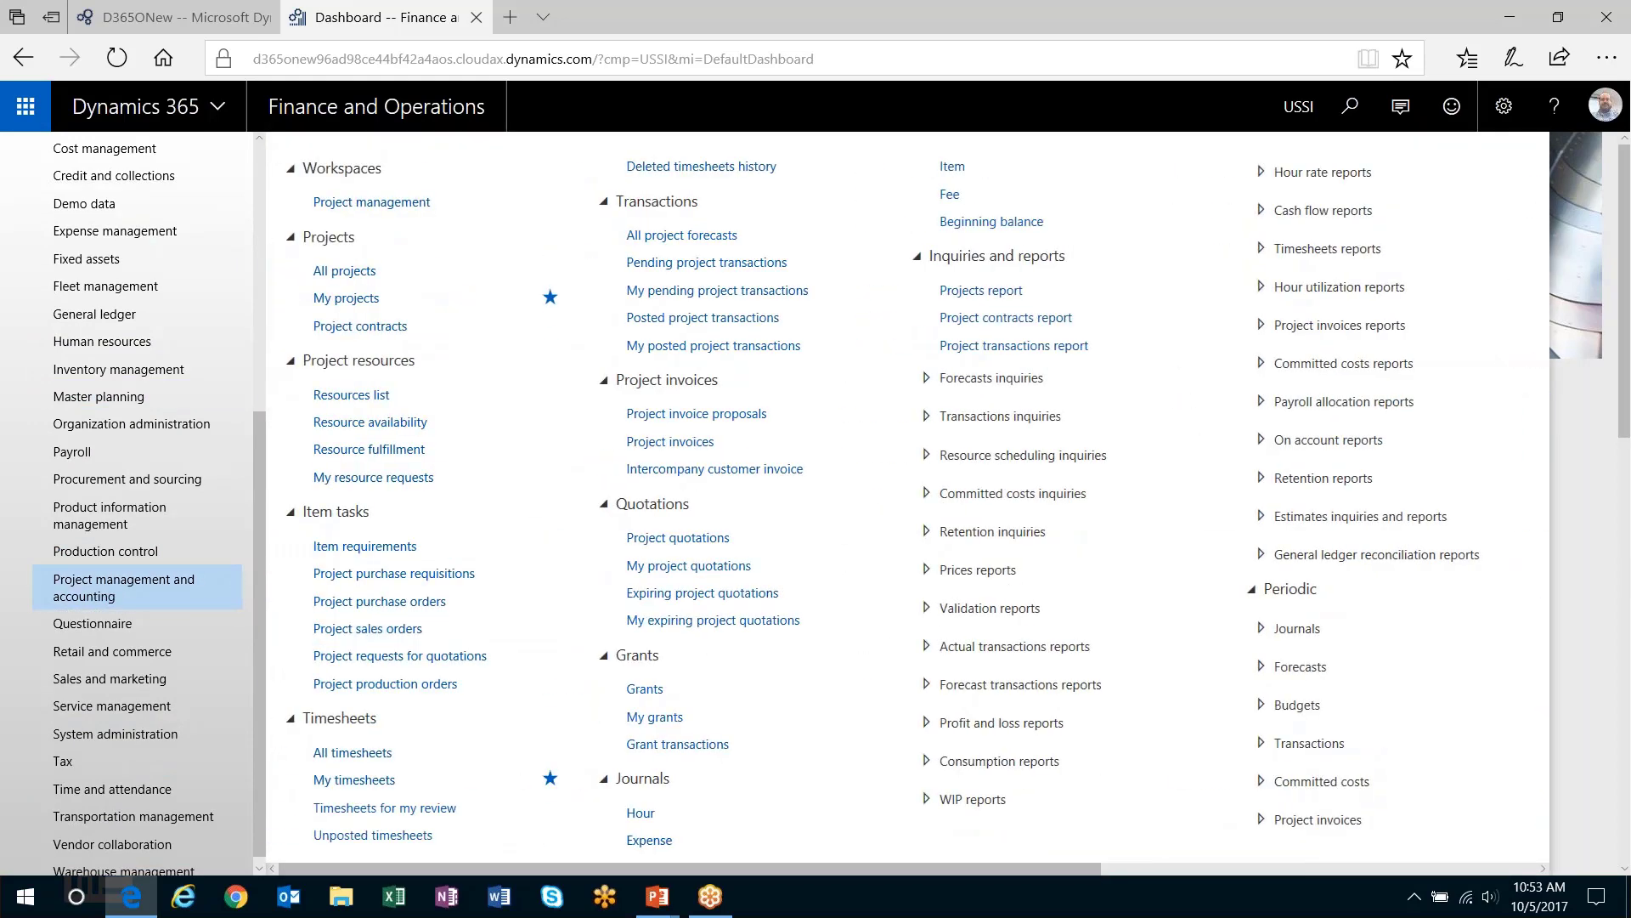
{"action": "key", "text": "Escape"}
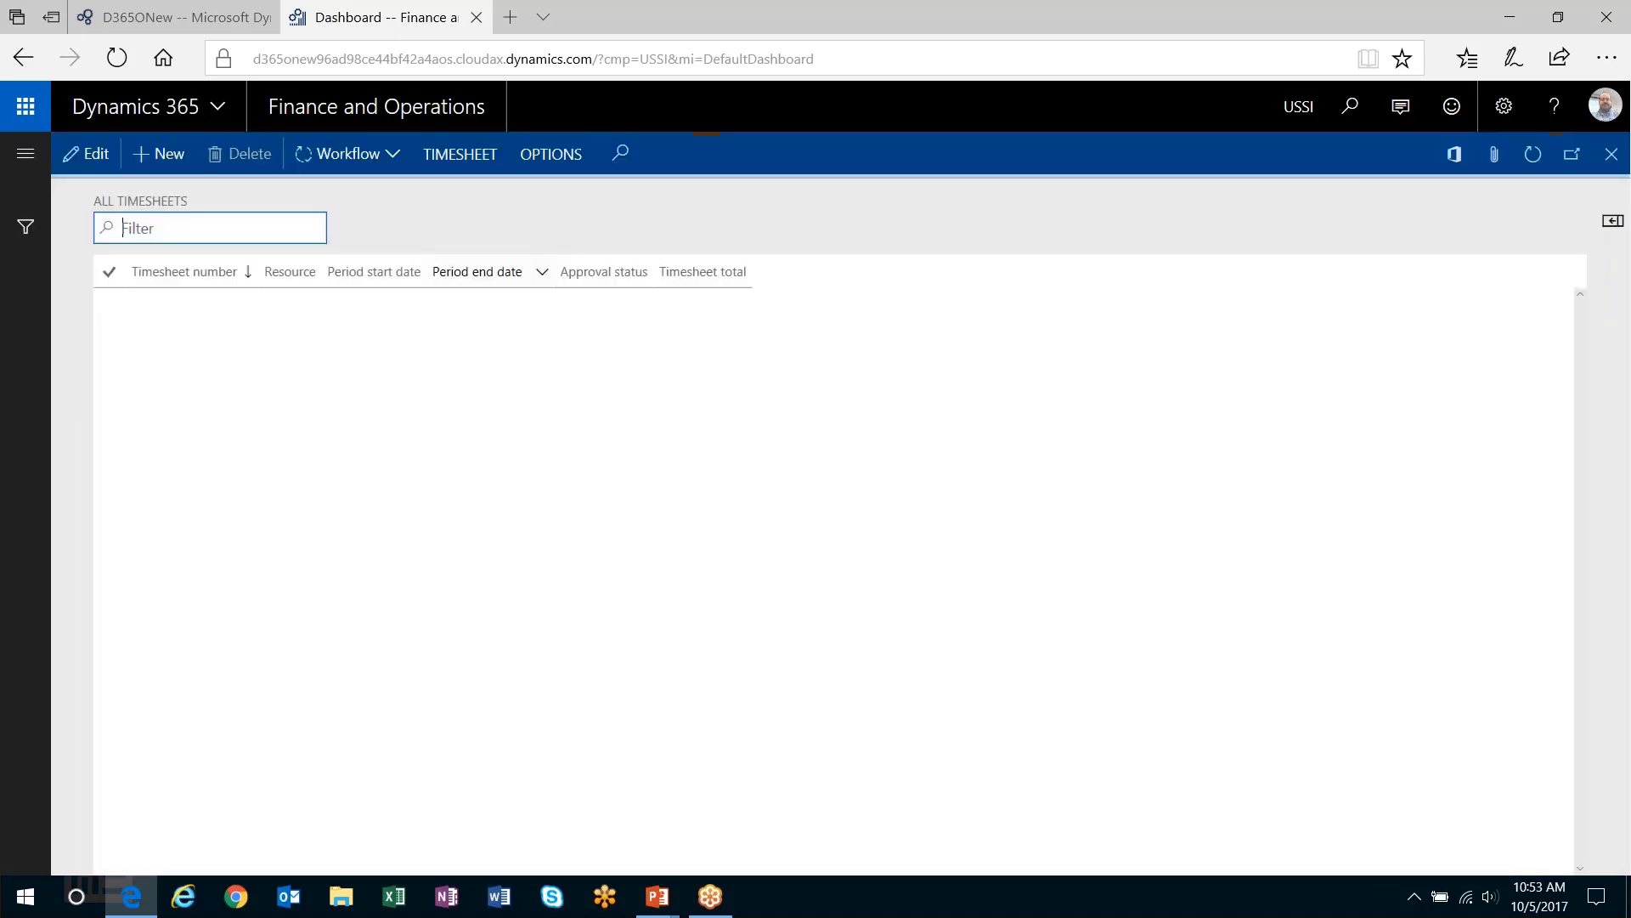
Step: Create a timesheet for the employee dated 10/5/2017 and add a line for project 00000092, City Manufacturing
{"action": "key", "text": "alt+n"}
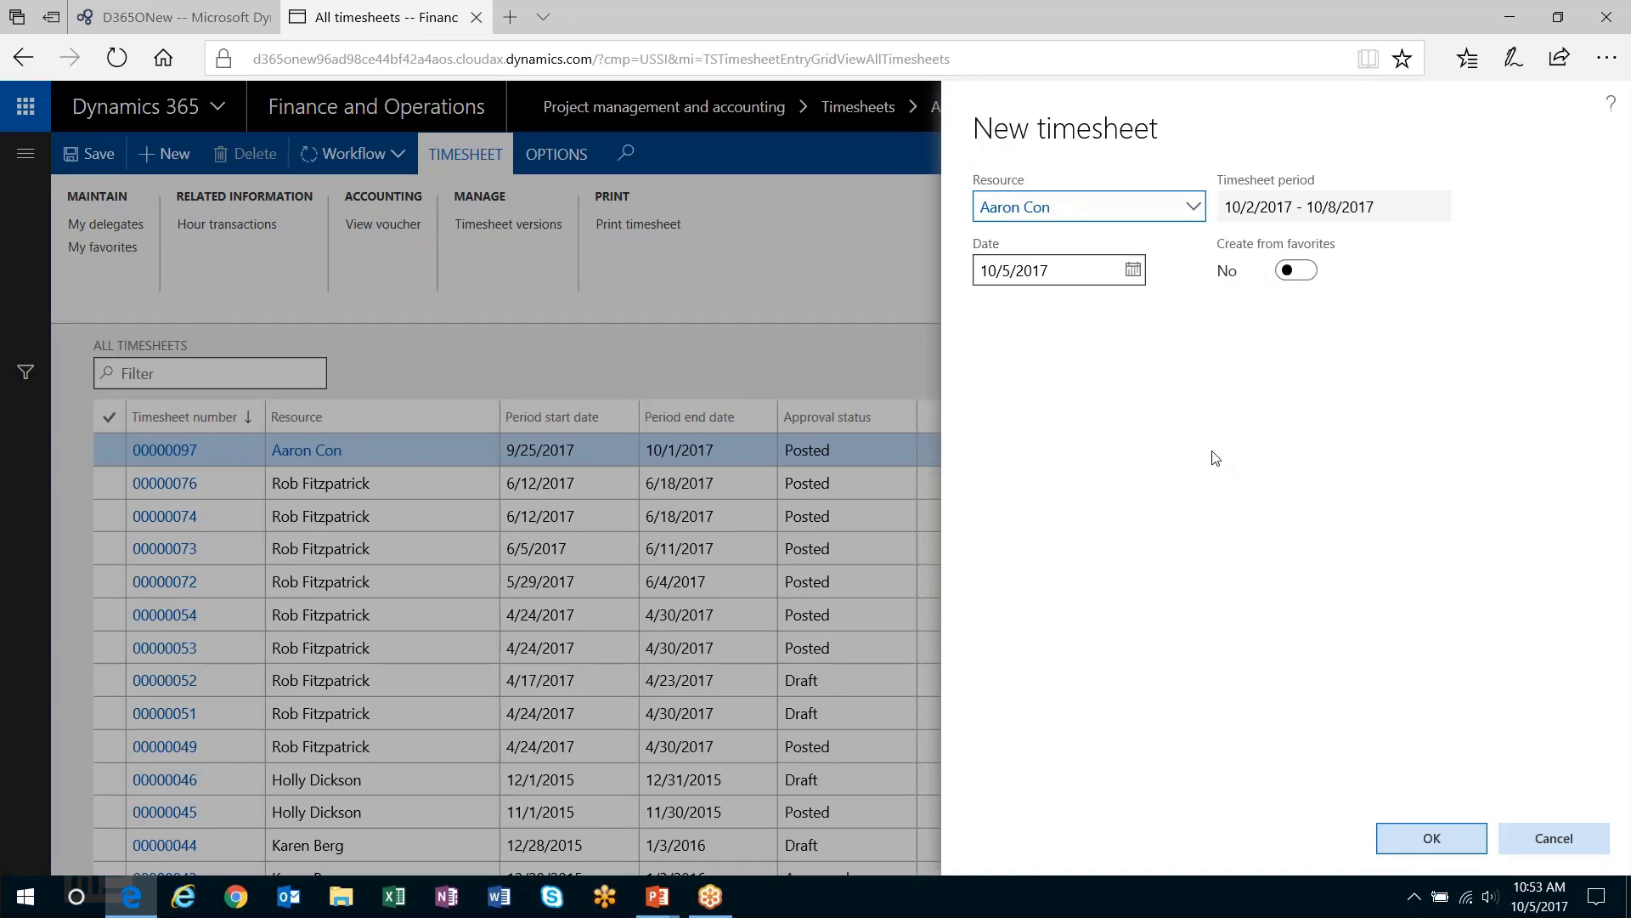
{"action": "left_click", "coordinate": [1444, 840]}
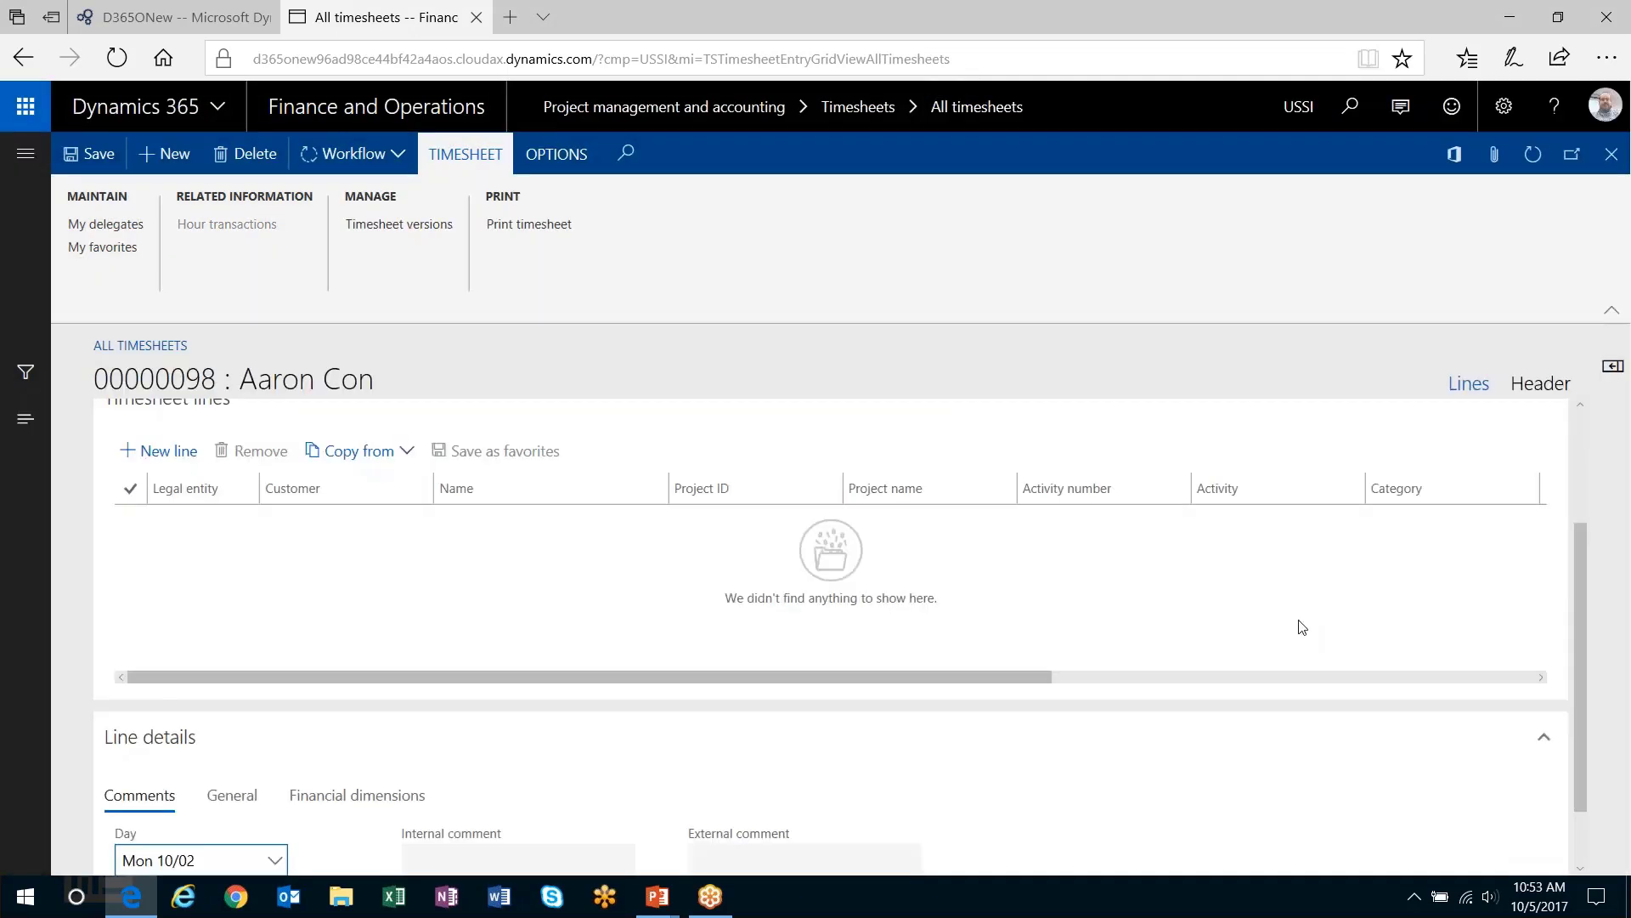
{"action": "left_click", "coordinate": [161, 451]}
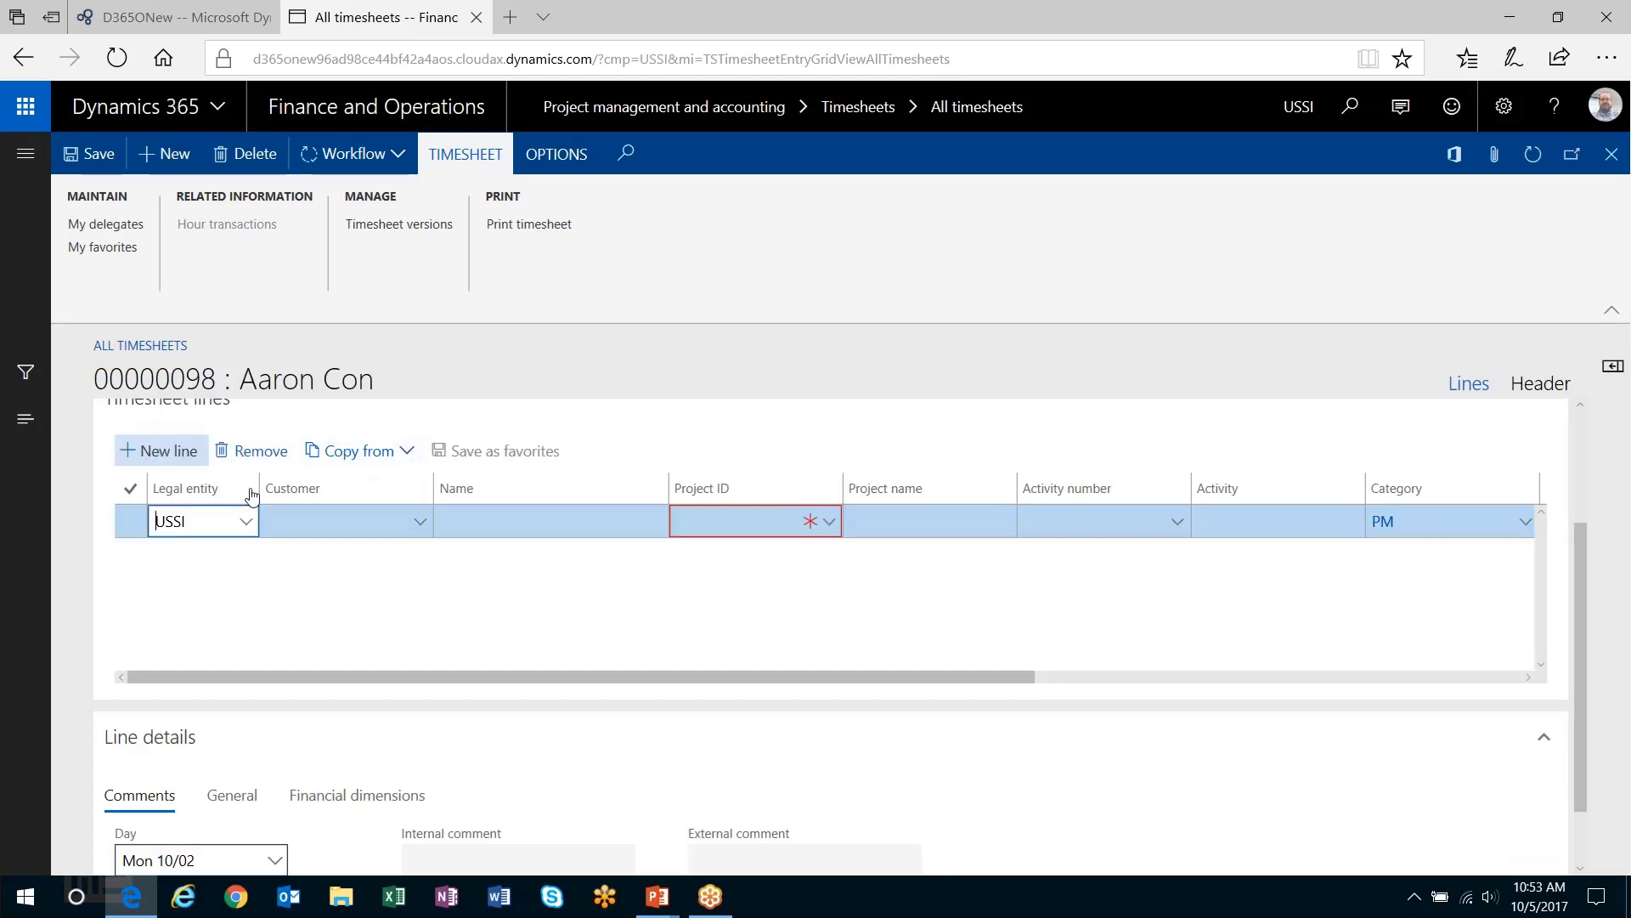
{"action": "left_click", "coordinate": [829, 523]}
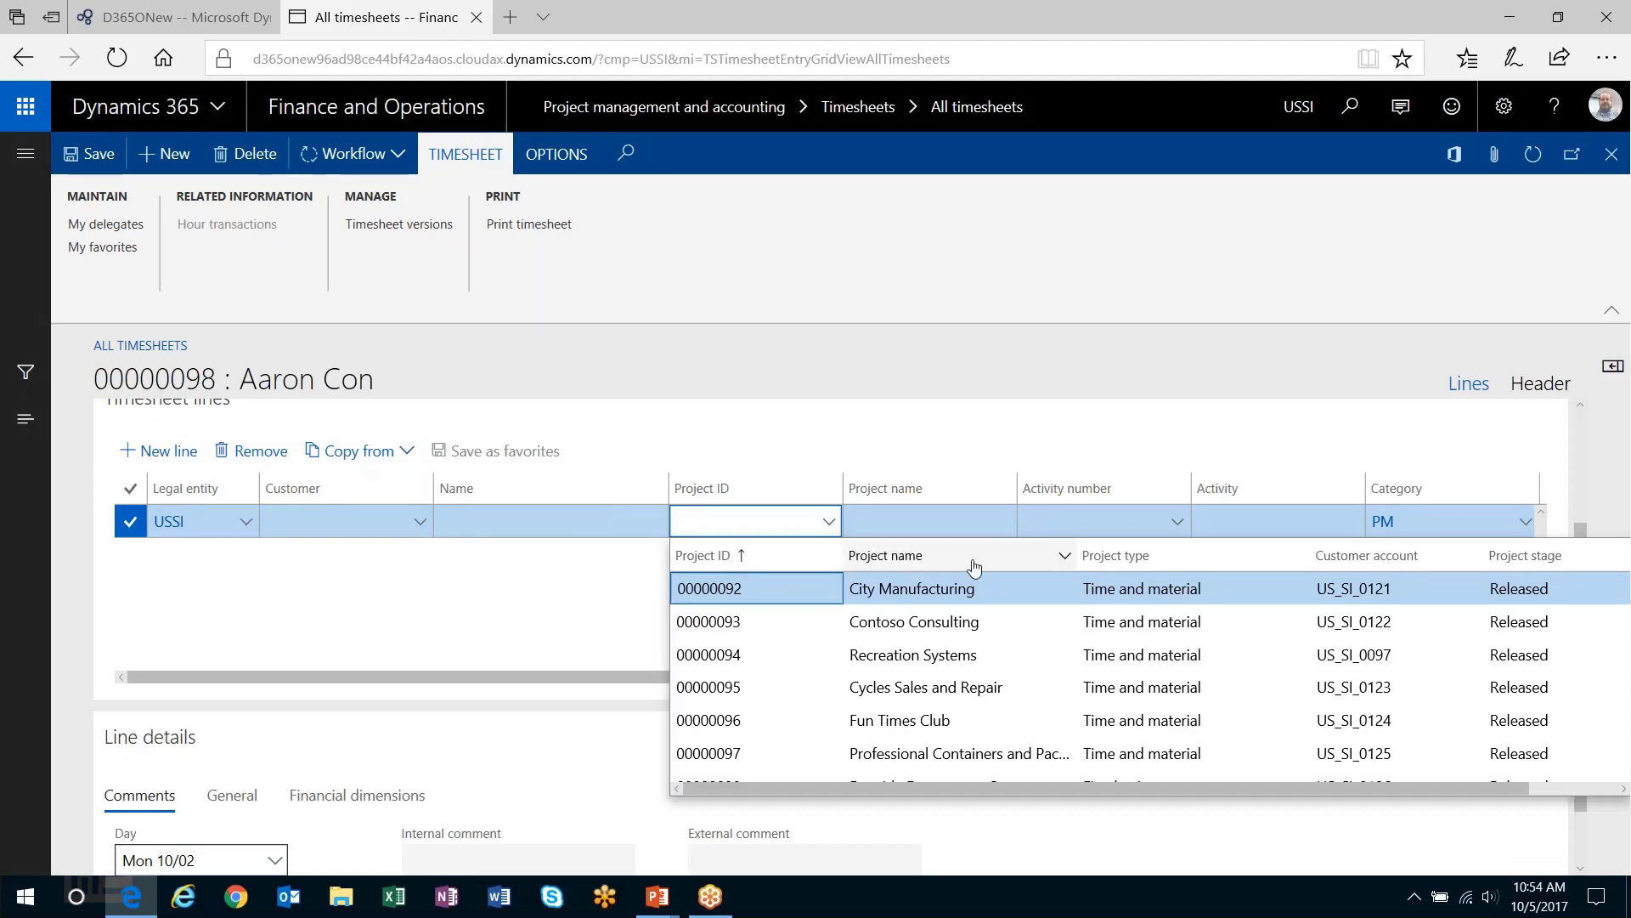
{"action": "left_click", "coordinate": [845, 586]}
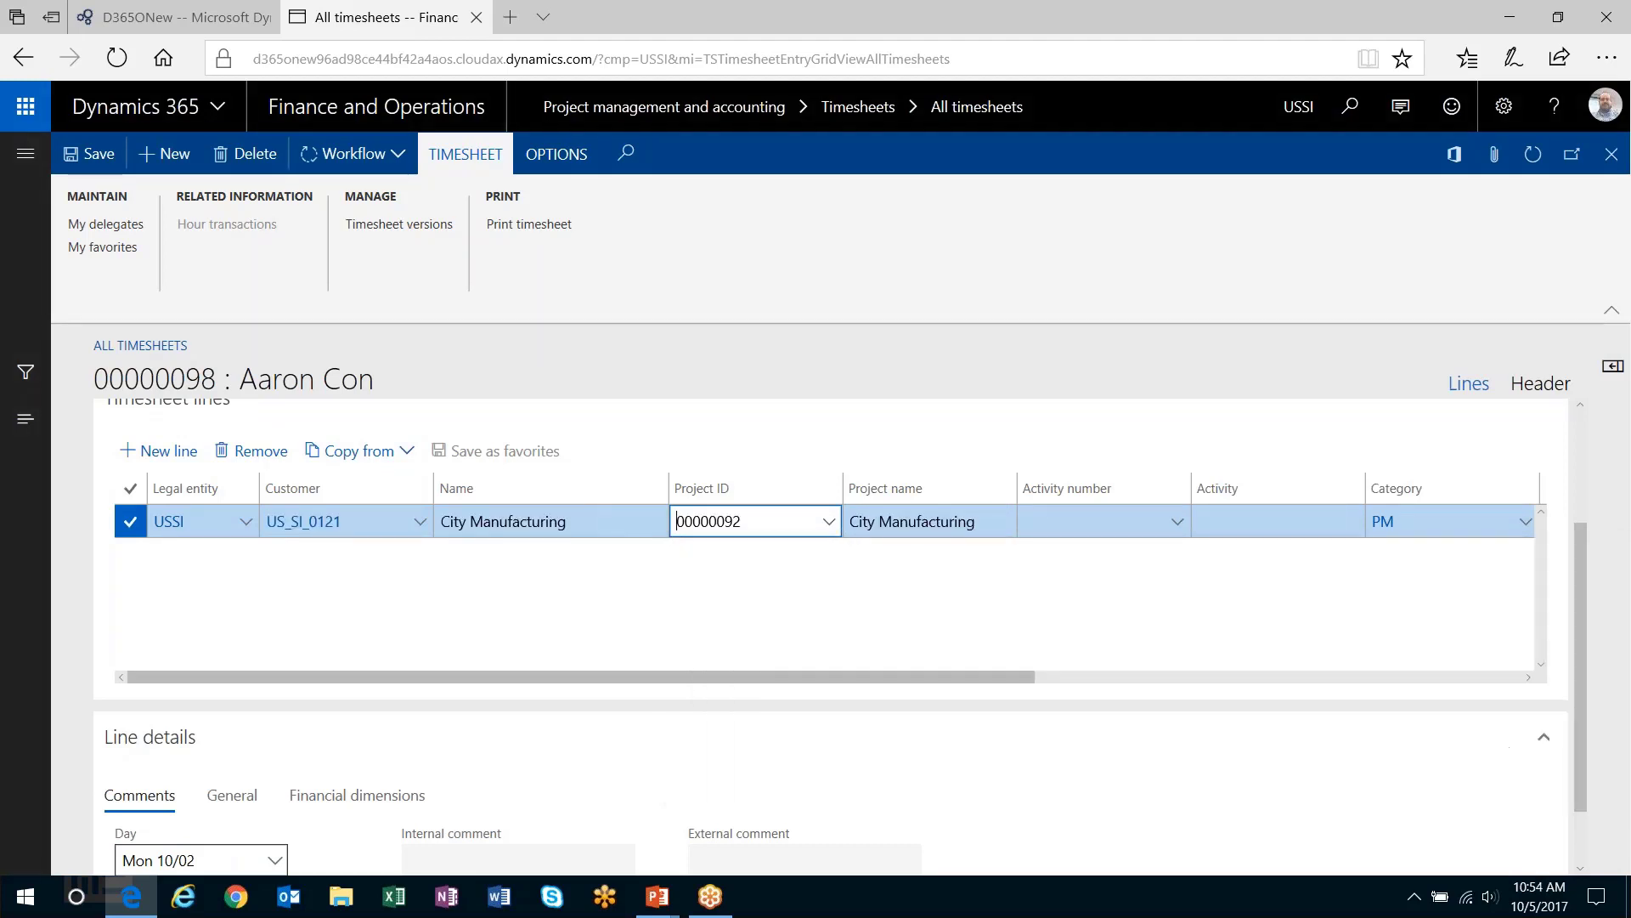
Step: Assign activity W00002376, Project Management, to the timesheet line
{"action": "key", "text": "Tab"}
{"action": "key", "text": "Tab"}
{"action": "key", "text": "Tab"}
{"action": "key", "text": "Tab"}
{"action": "key", "text": "Tab"}
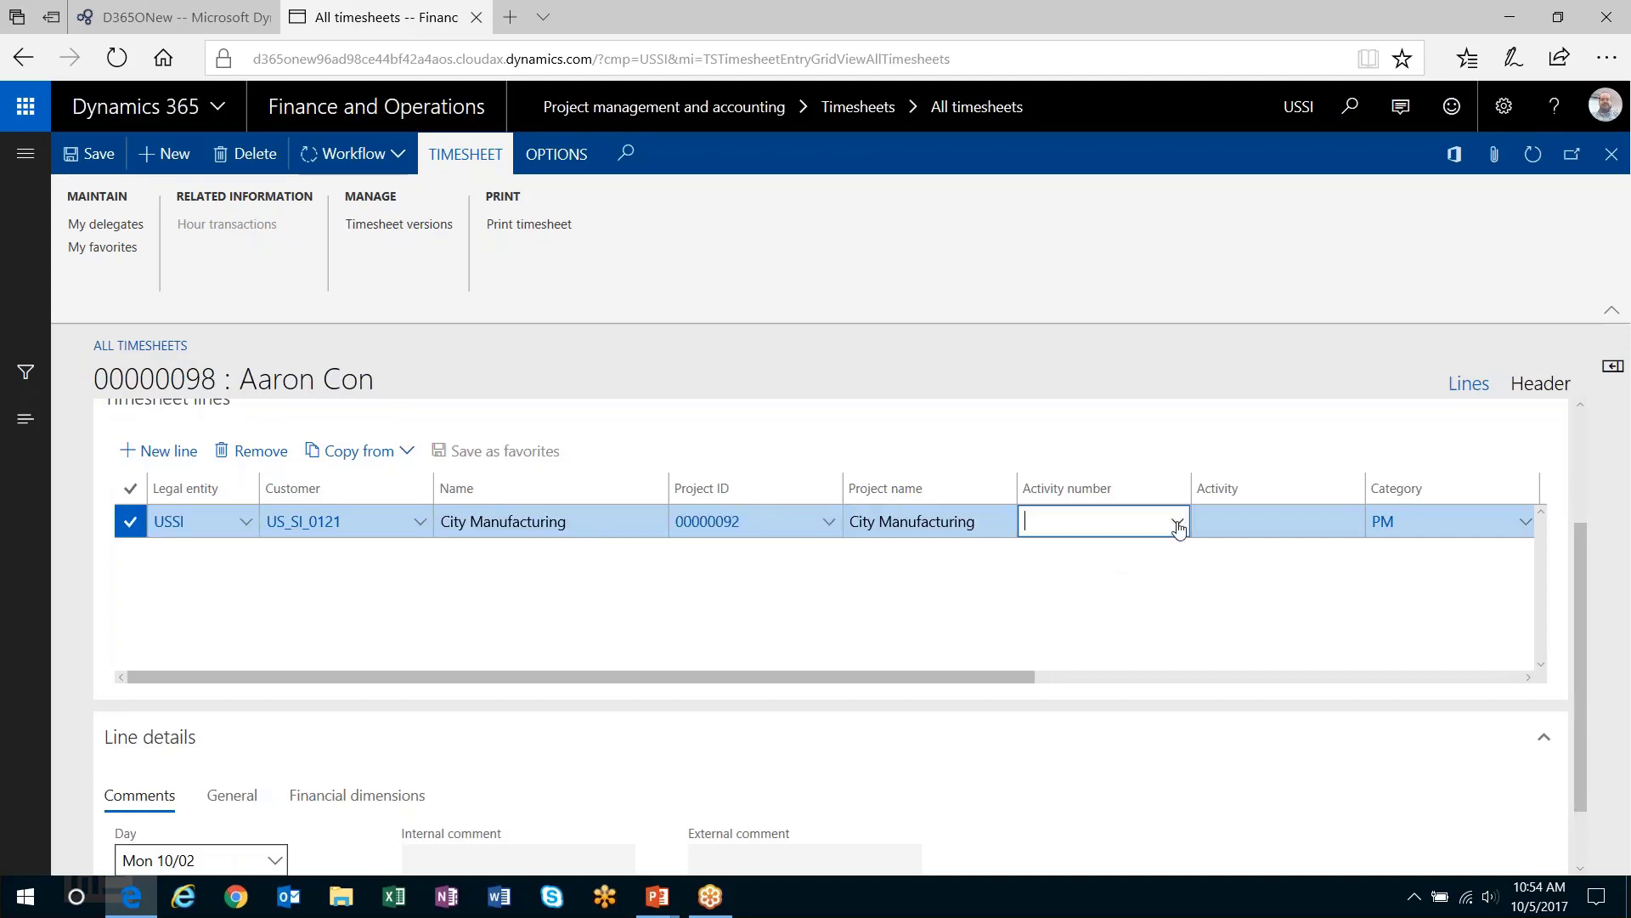
{"action": "left_click", "coordinate": [1178, 524]}
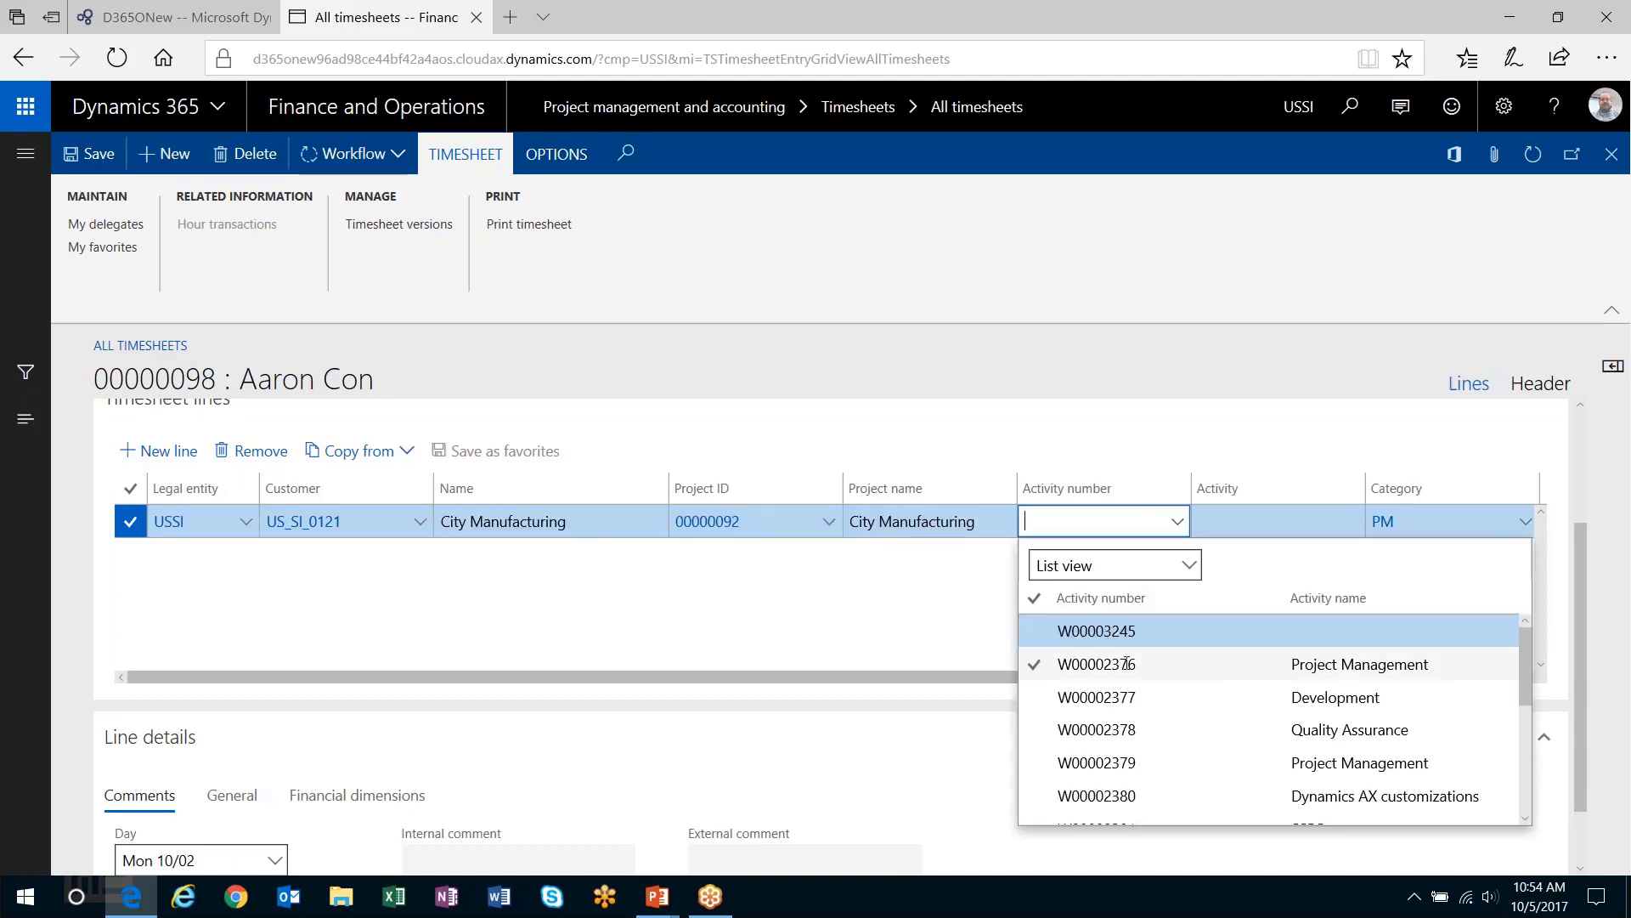
{"action": "left_click", "coordinate": [1099, 663]}
Step: Enter 10 hours on the timesheet line for each day from Mon 10/02 through Fri 10/06
{"action": "key", "text": "Tab"}
{"action": "key", "text": "Tab"}
{"action": "key", "text": "Tab"}
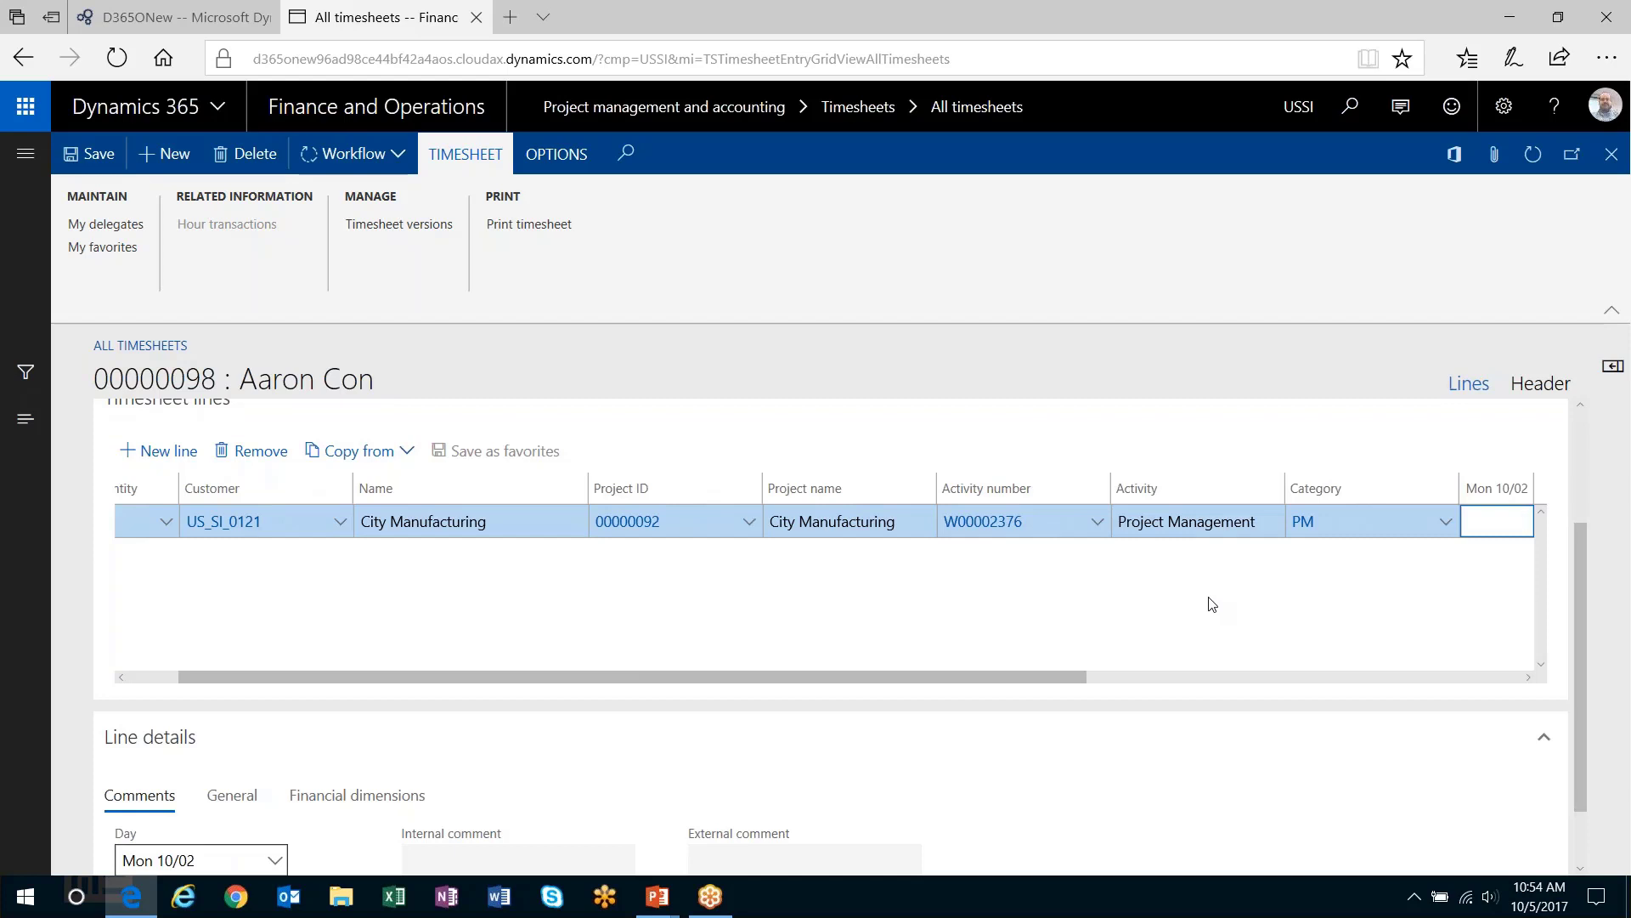
{"action": "type", "text": "10"}
{"action": "key", "text": "Tab"}
{"action": "type", "text": "10"}
{"action": "key", "text": "Tab"}
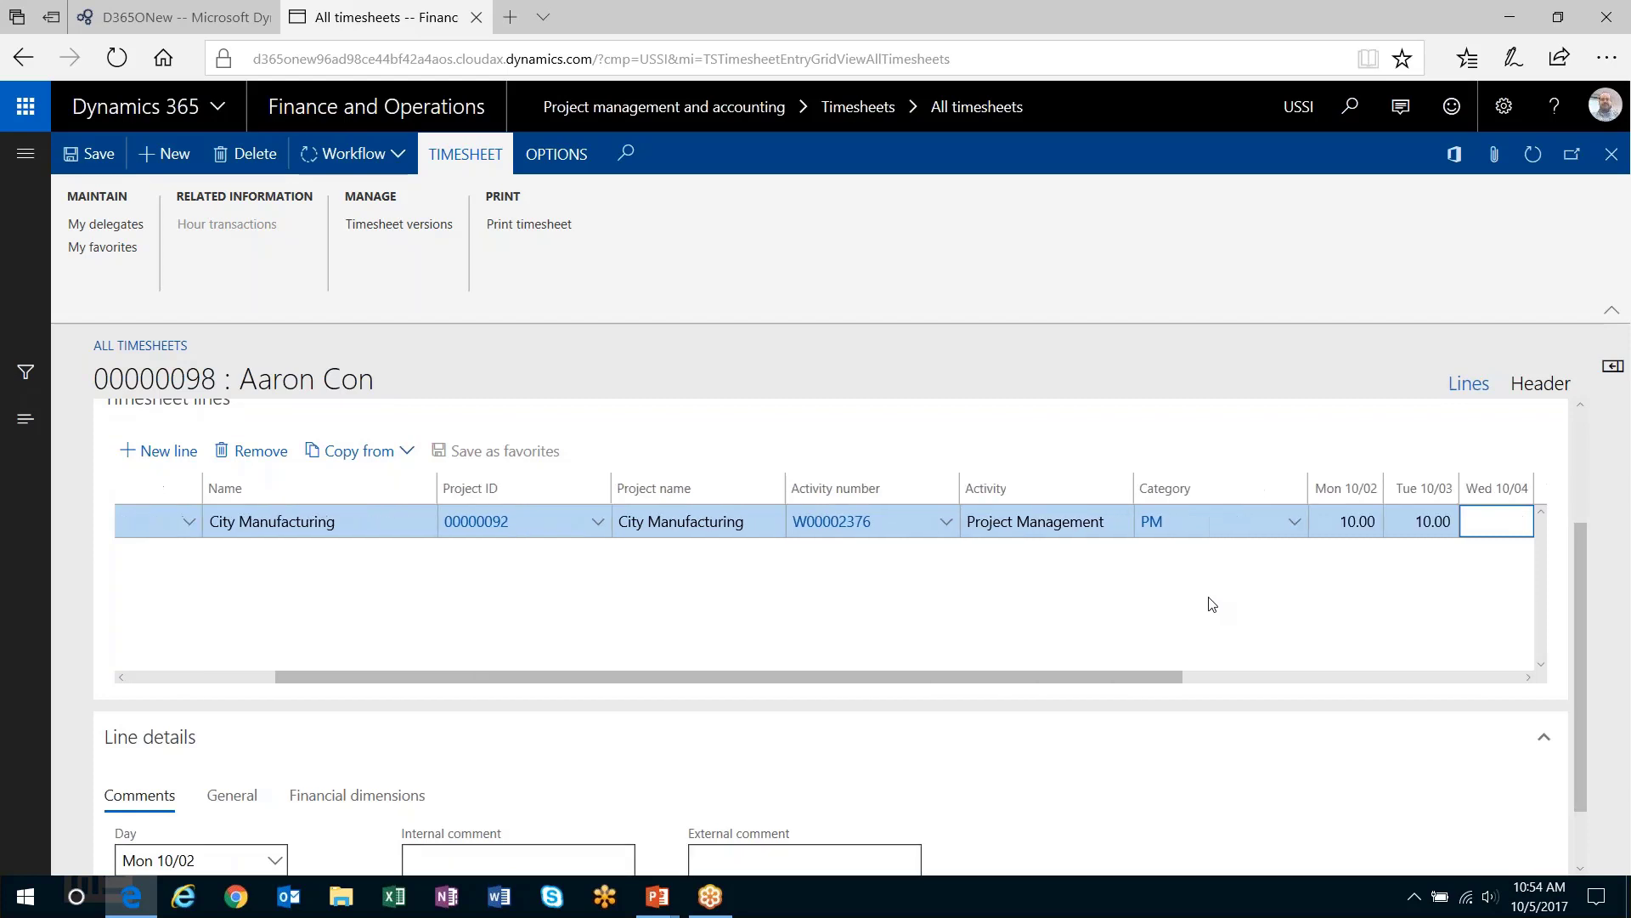
{"action": "type", "text": "10"}
{"action": "key", "text": "Tab"}
{"action": "type", "text": "10\t"}
{"action": "type", "text": "10"}
{"action": "key", "text": "Tab"}
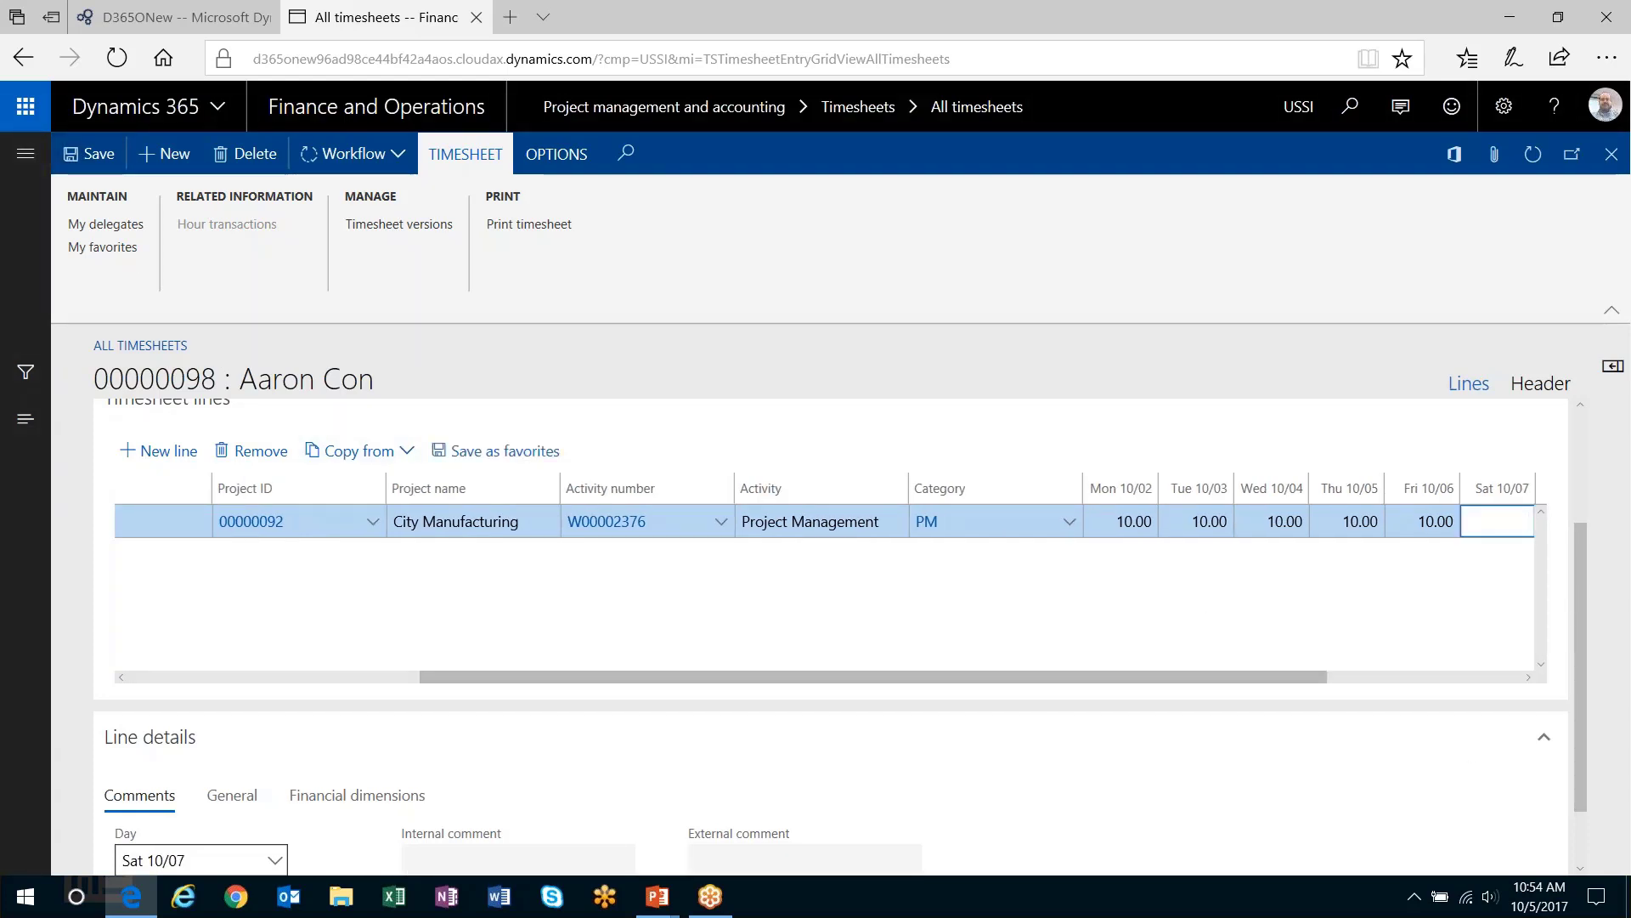
Step: Submit the timesheet to the review workflow without a comment
{"action": "left_click", "coordinate": [393, 162]}
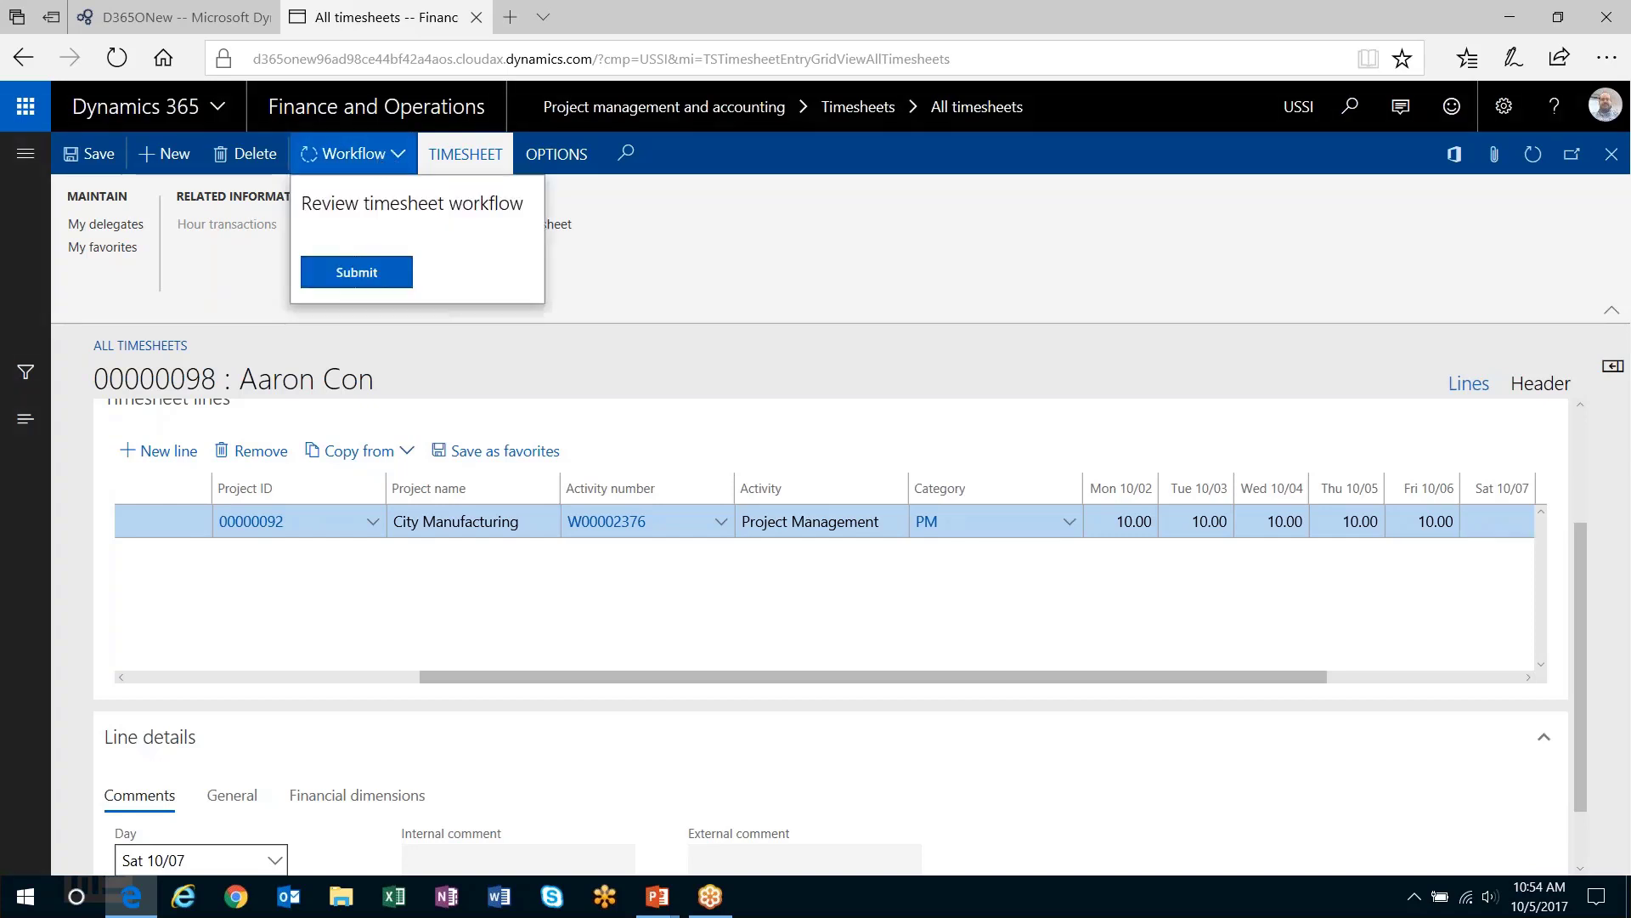
{"action": "left_click", "coordinate": [359, 272]}
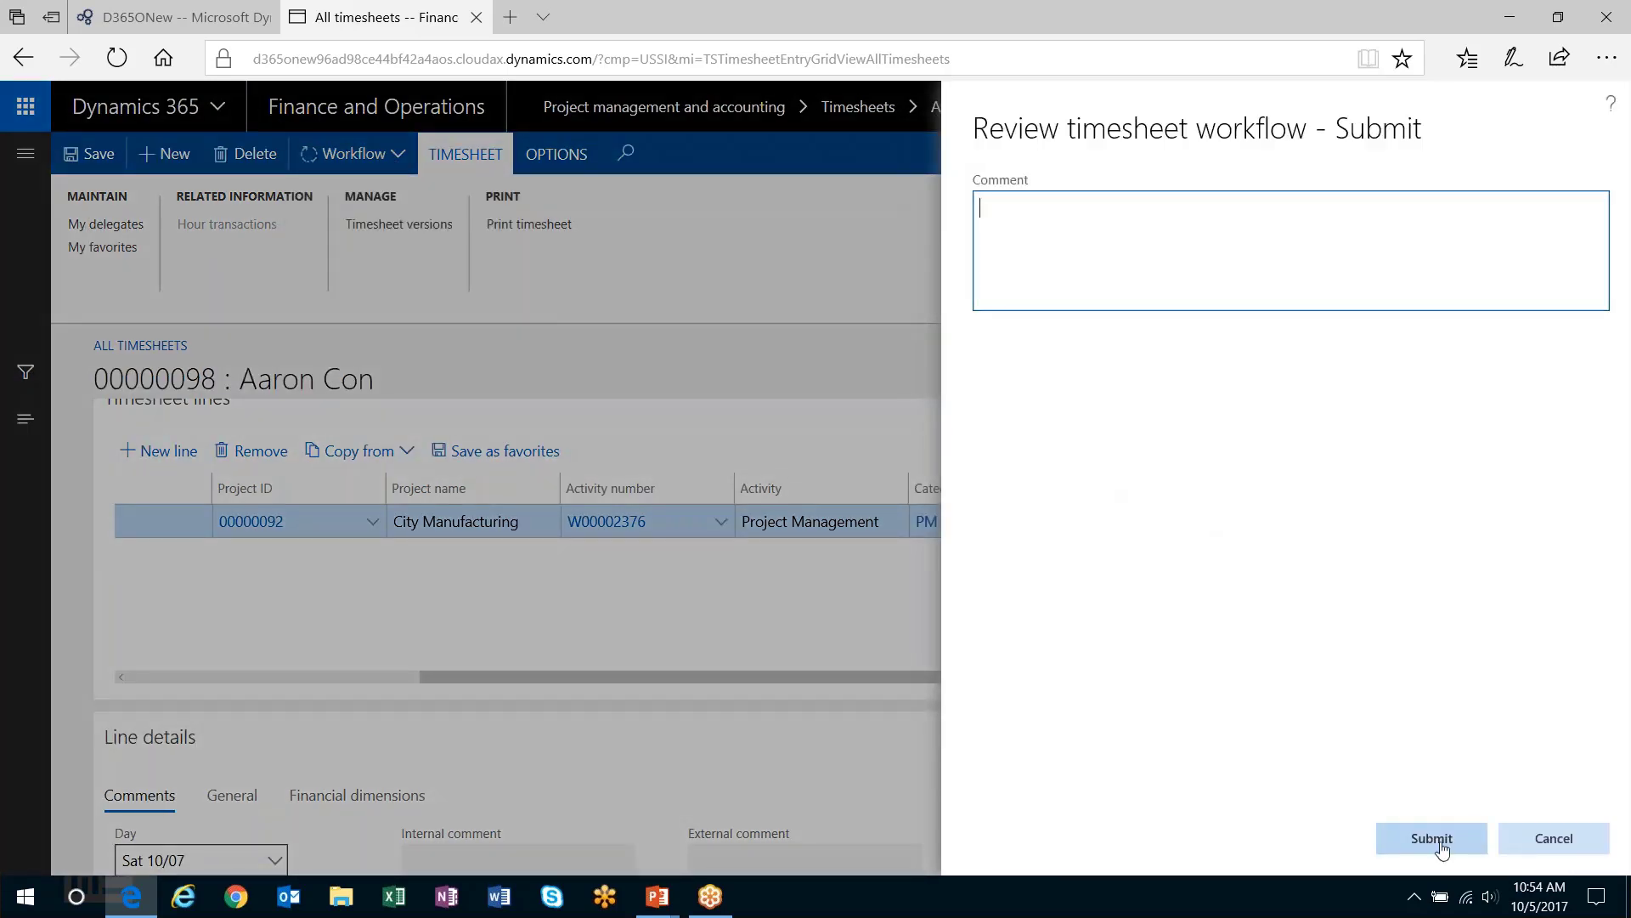
{"action": "left_click", "coordinate": [1442, 844]}
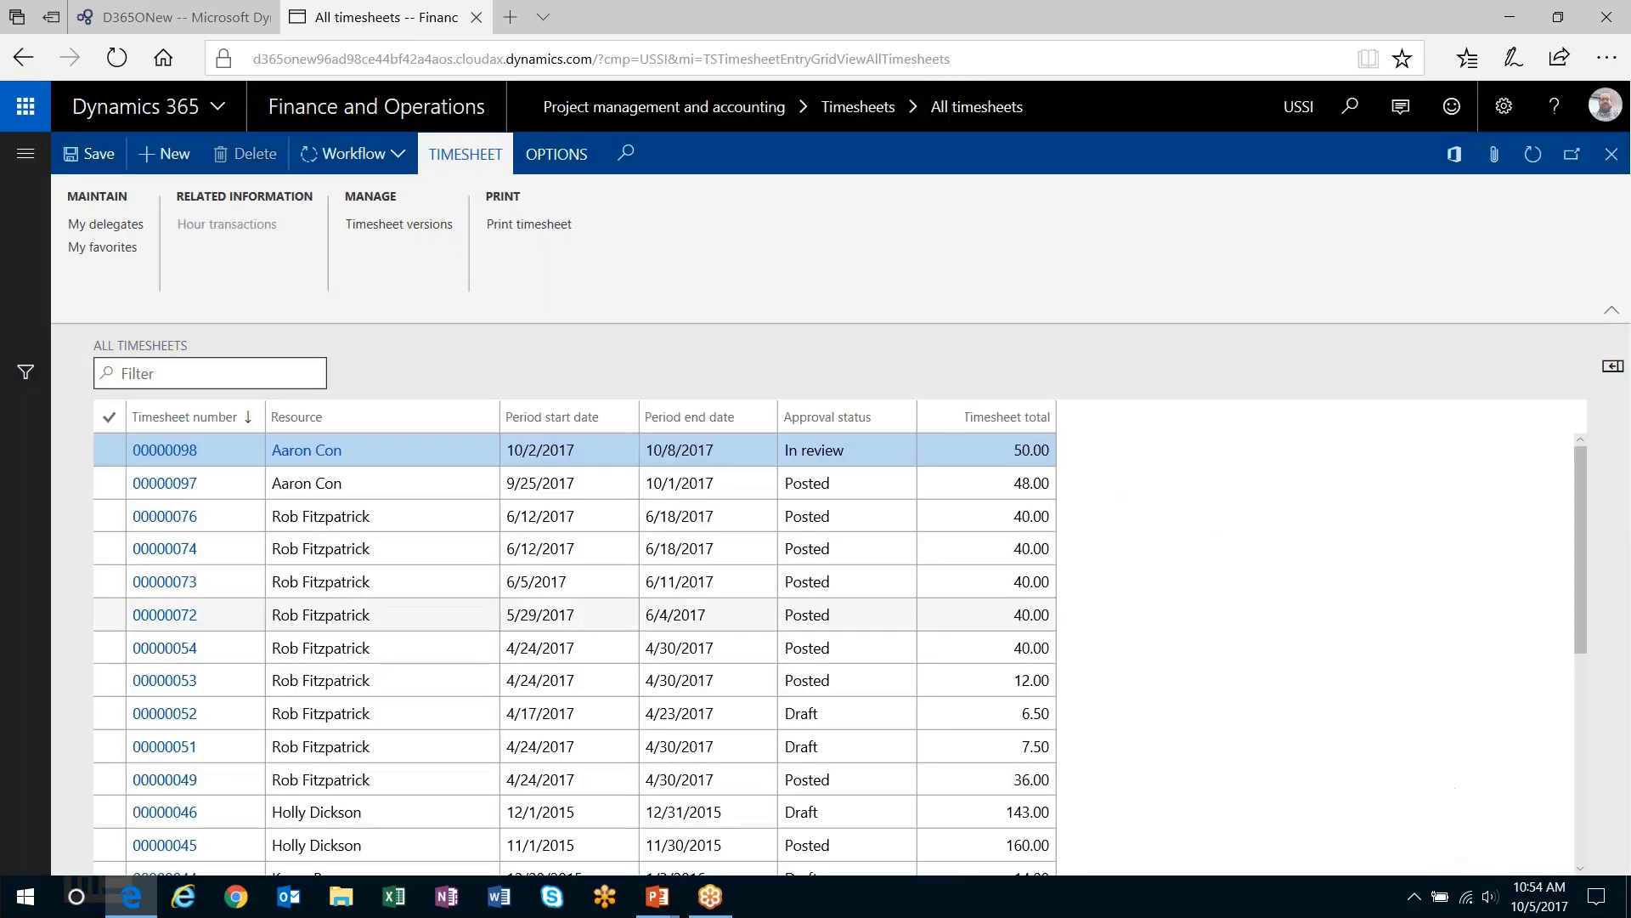
Step: Reload the list of all timesheets and examine the cost price on the 10/2/2017 hour transaction of the 10/2/2017–10/8/2017 timesheet
{"action": "left_click", "coordinate": [25, 153]}
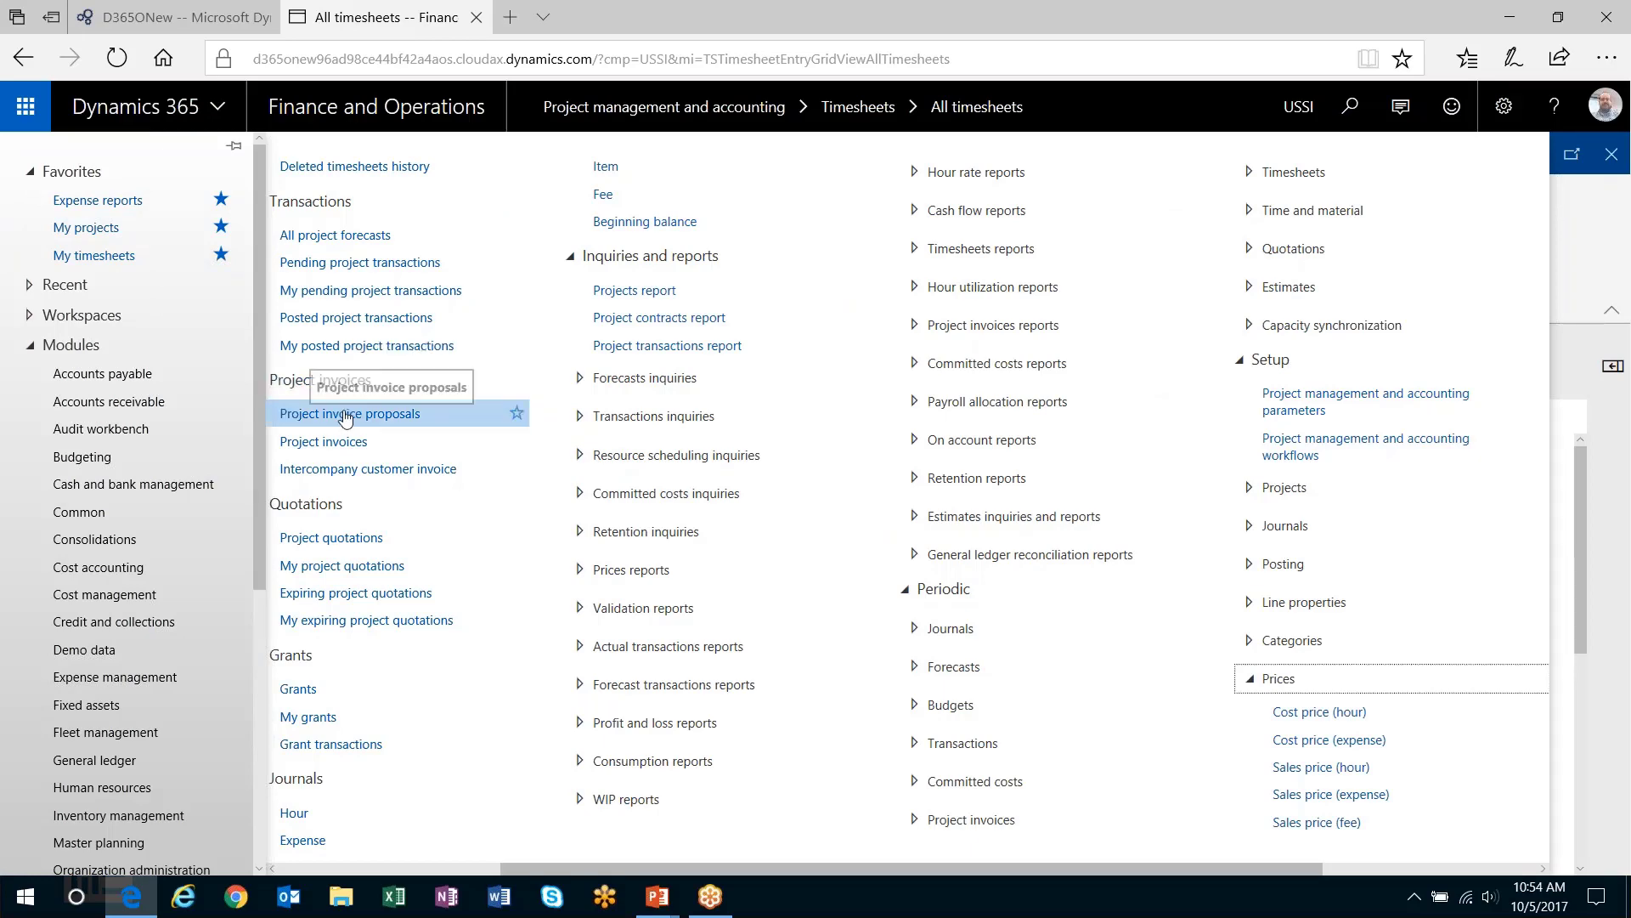
{"action": "scroll", "coordinate": [316, 867], "scroll_direction": "left", "scroll_amount": 4}
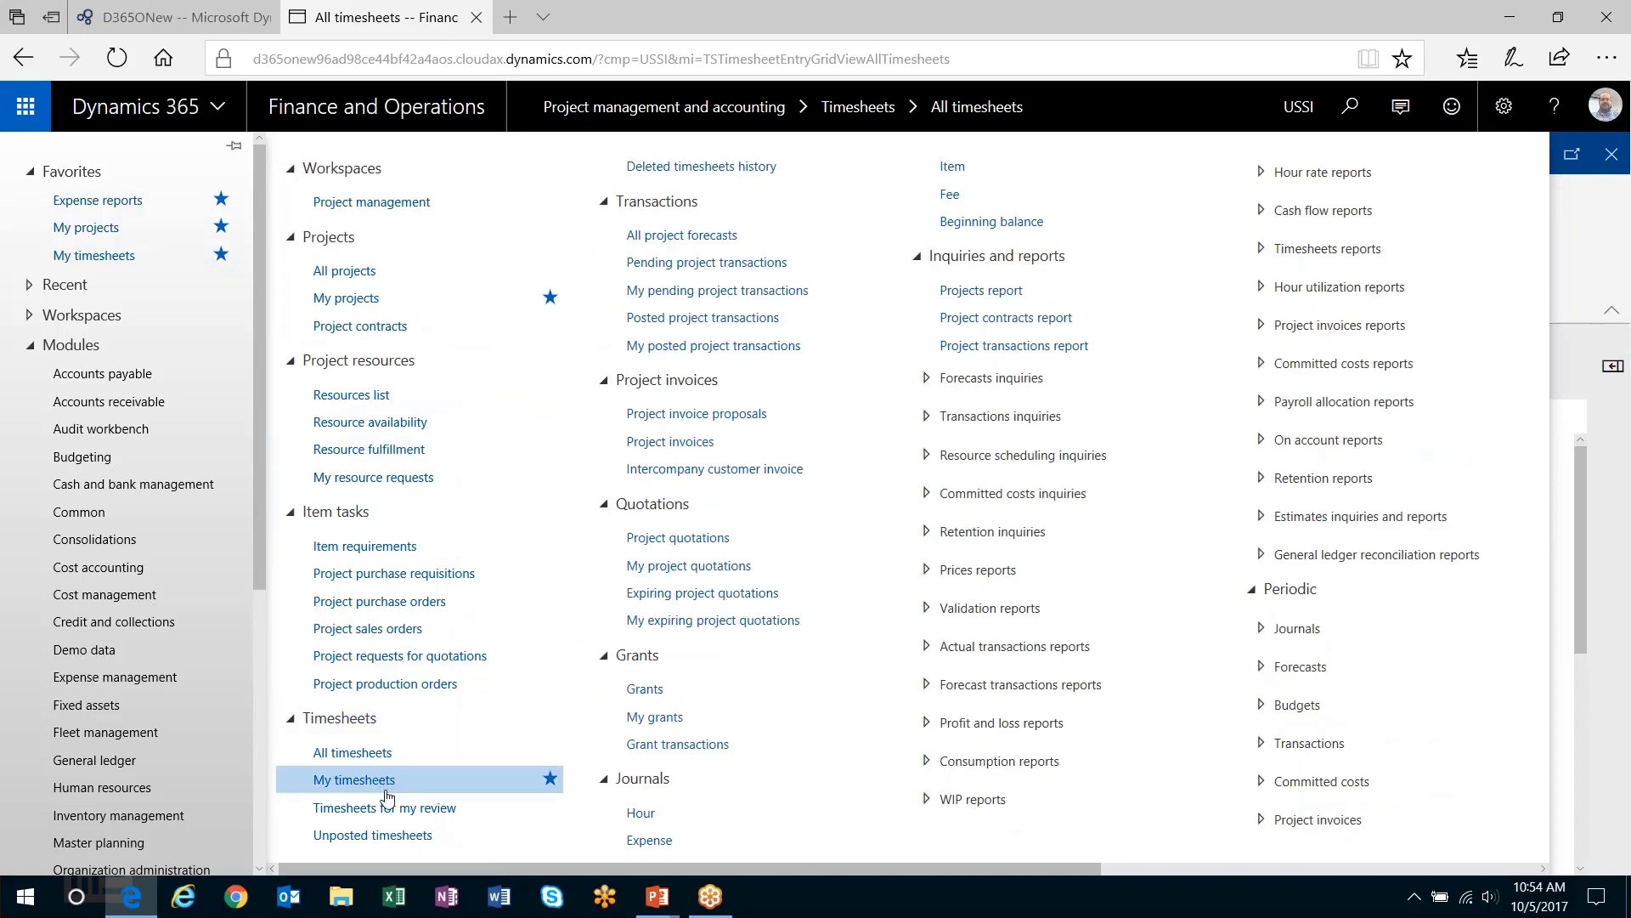
{"action": "left_click", "coordinate": [353, 752]}
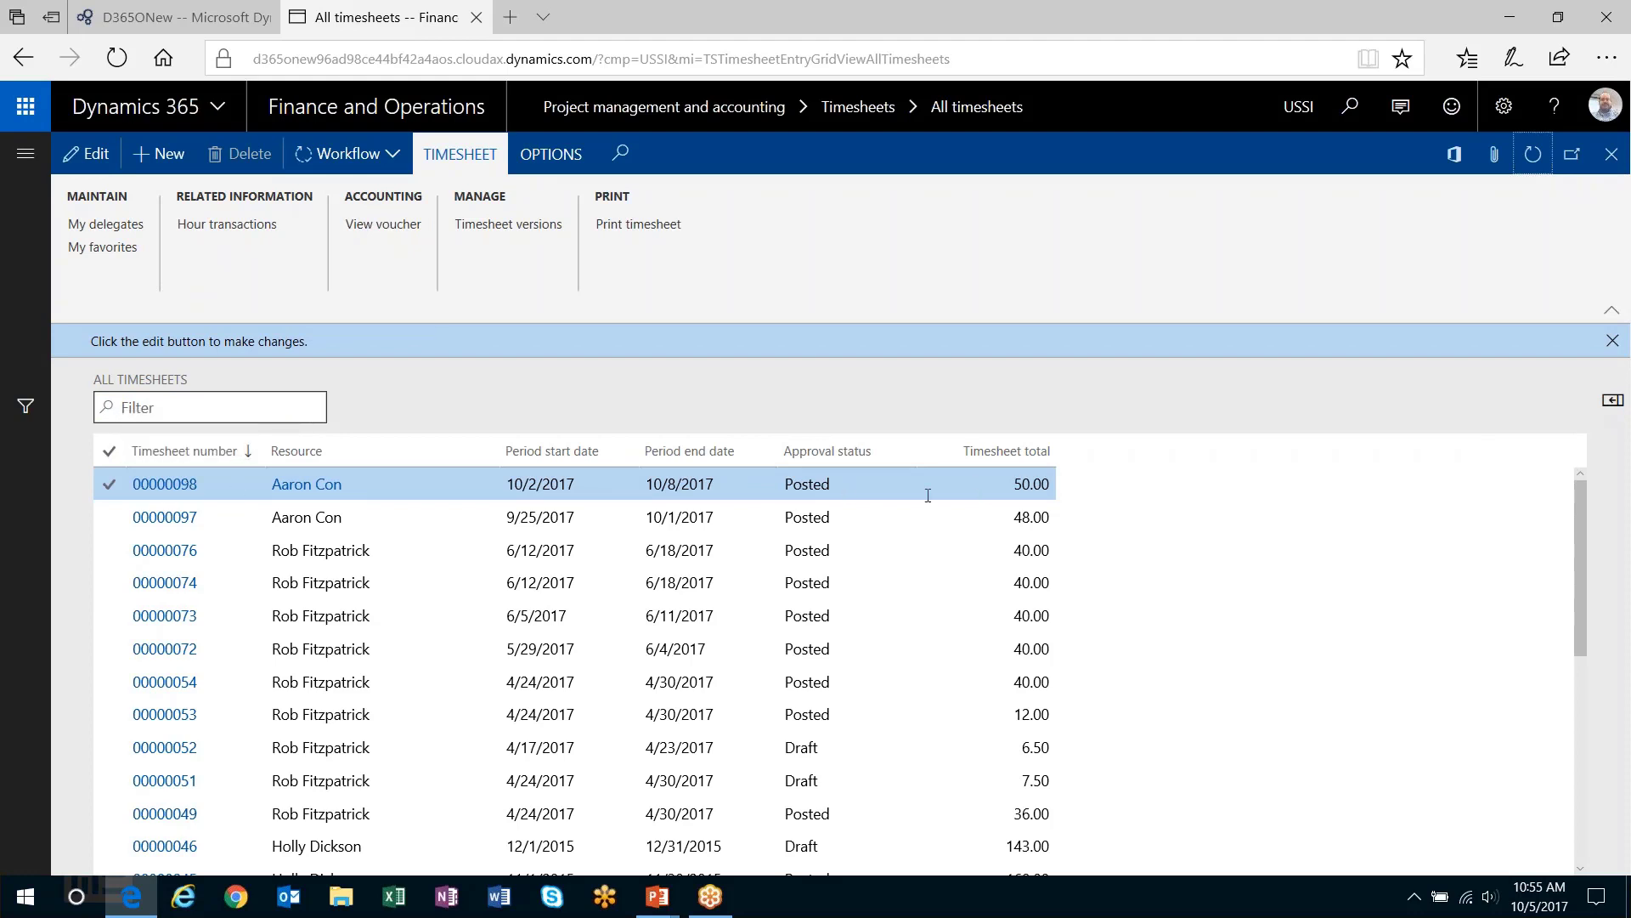
{"action": "left_click", "coordinate": [242, 226]}
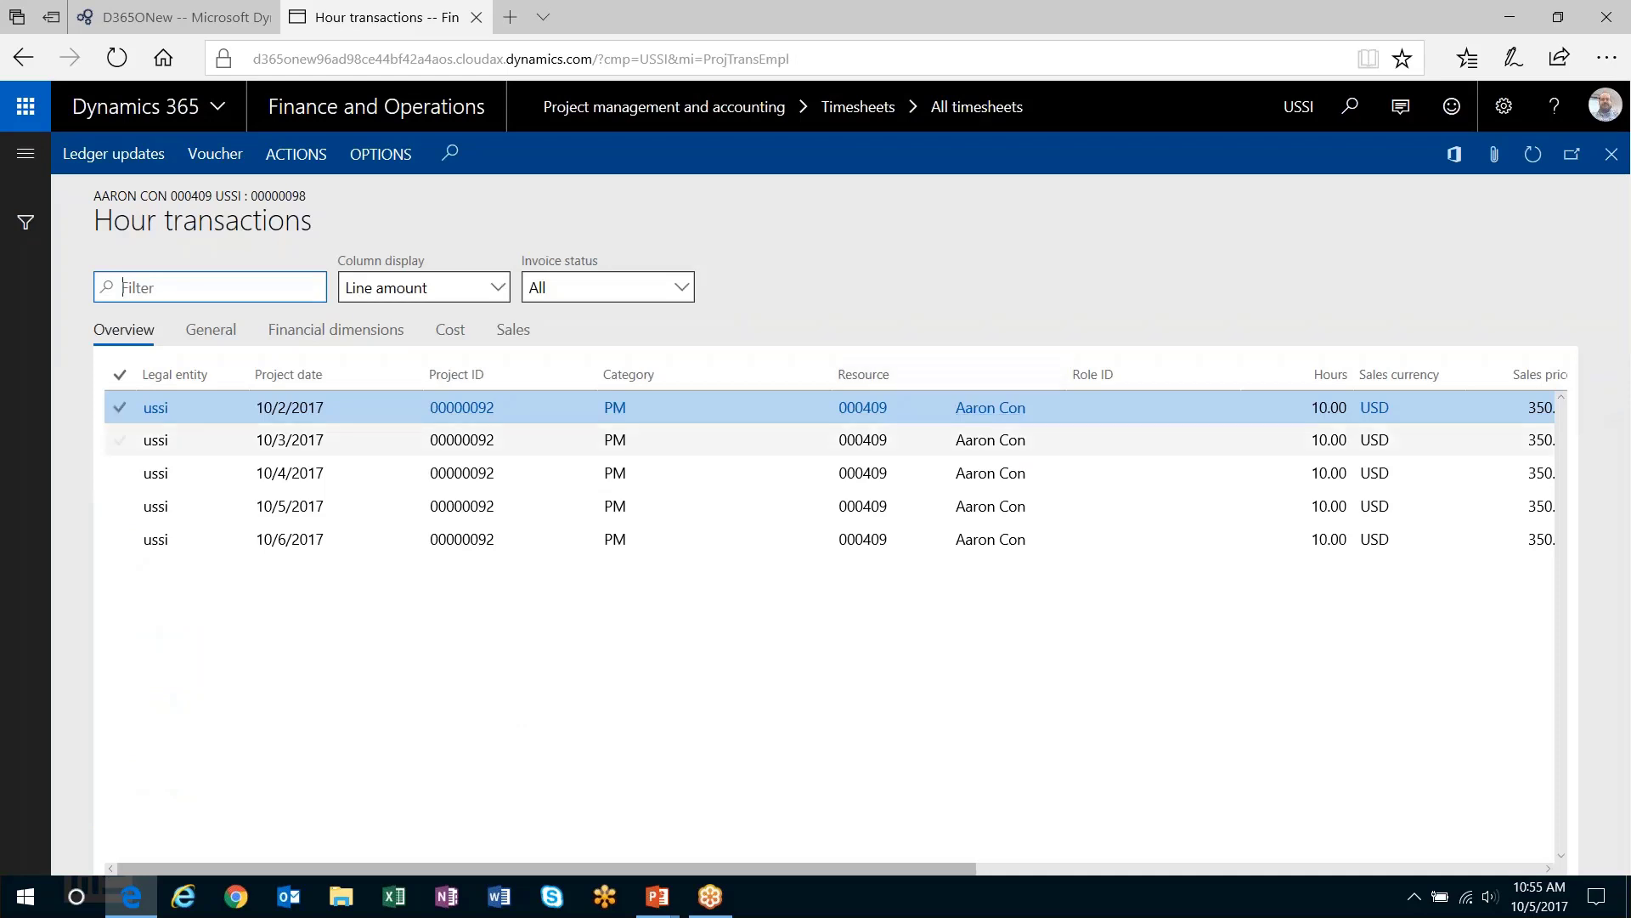
{"action": "left_click", "coordinate": [212, 330]}
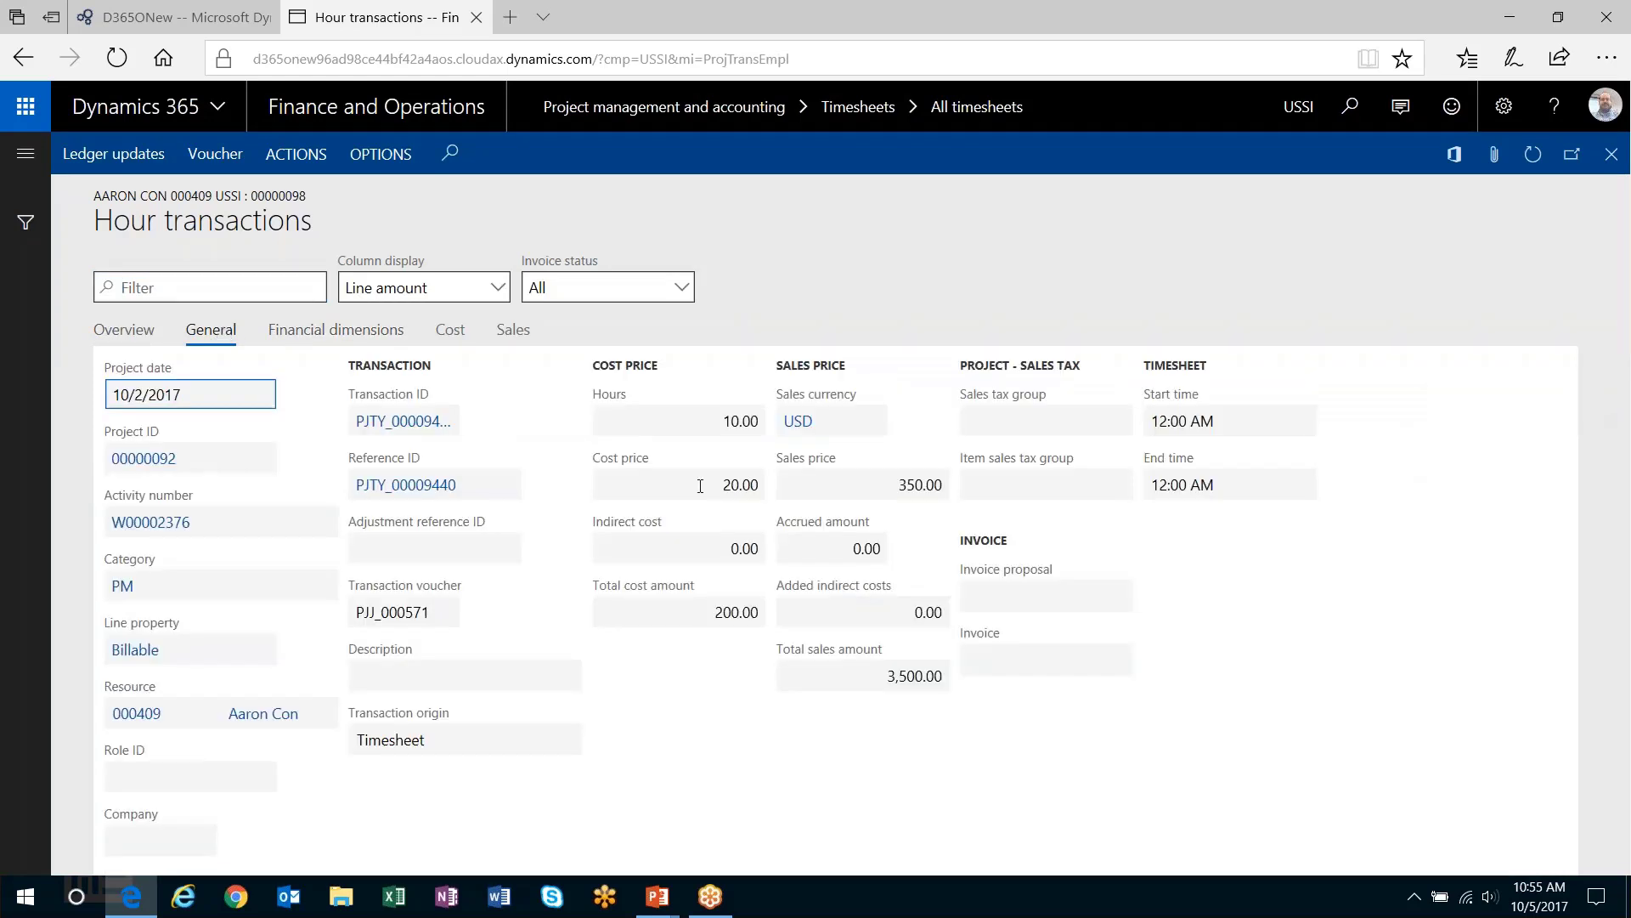
{"action": "left_click", "coordinate": [701, 489]}
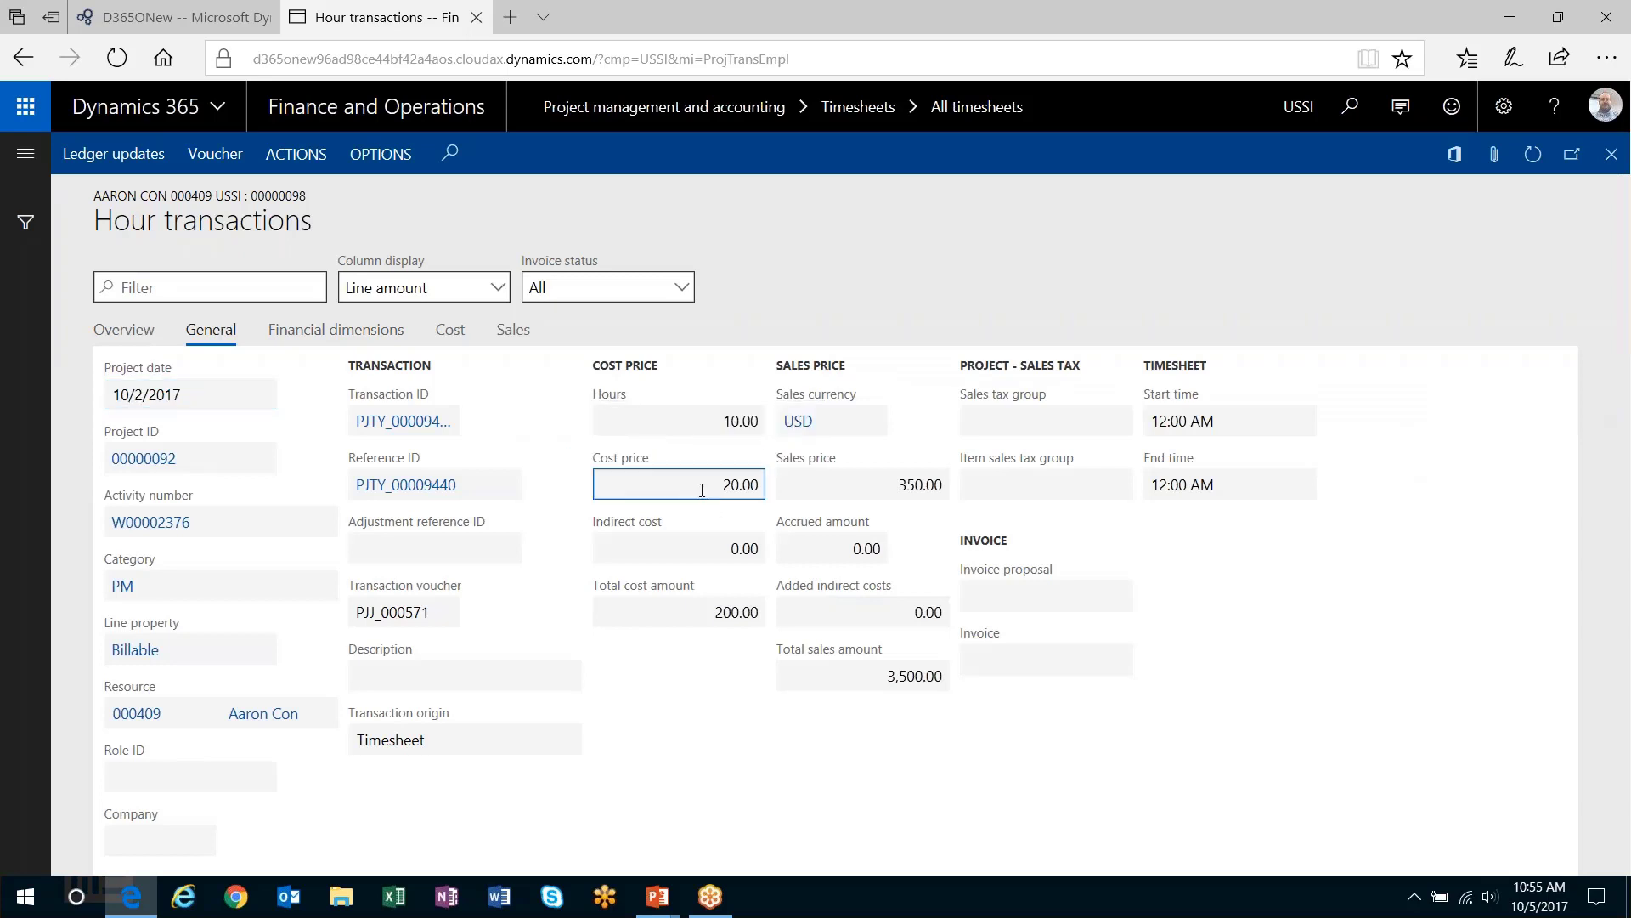
{"action": "left_click_drag", "start_coordinate": [702, 489], "coordinate": [775, 491]}
{"action": "left_click", "coordinate": [1612, 154]}
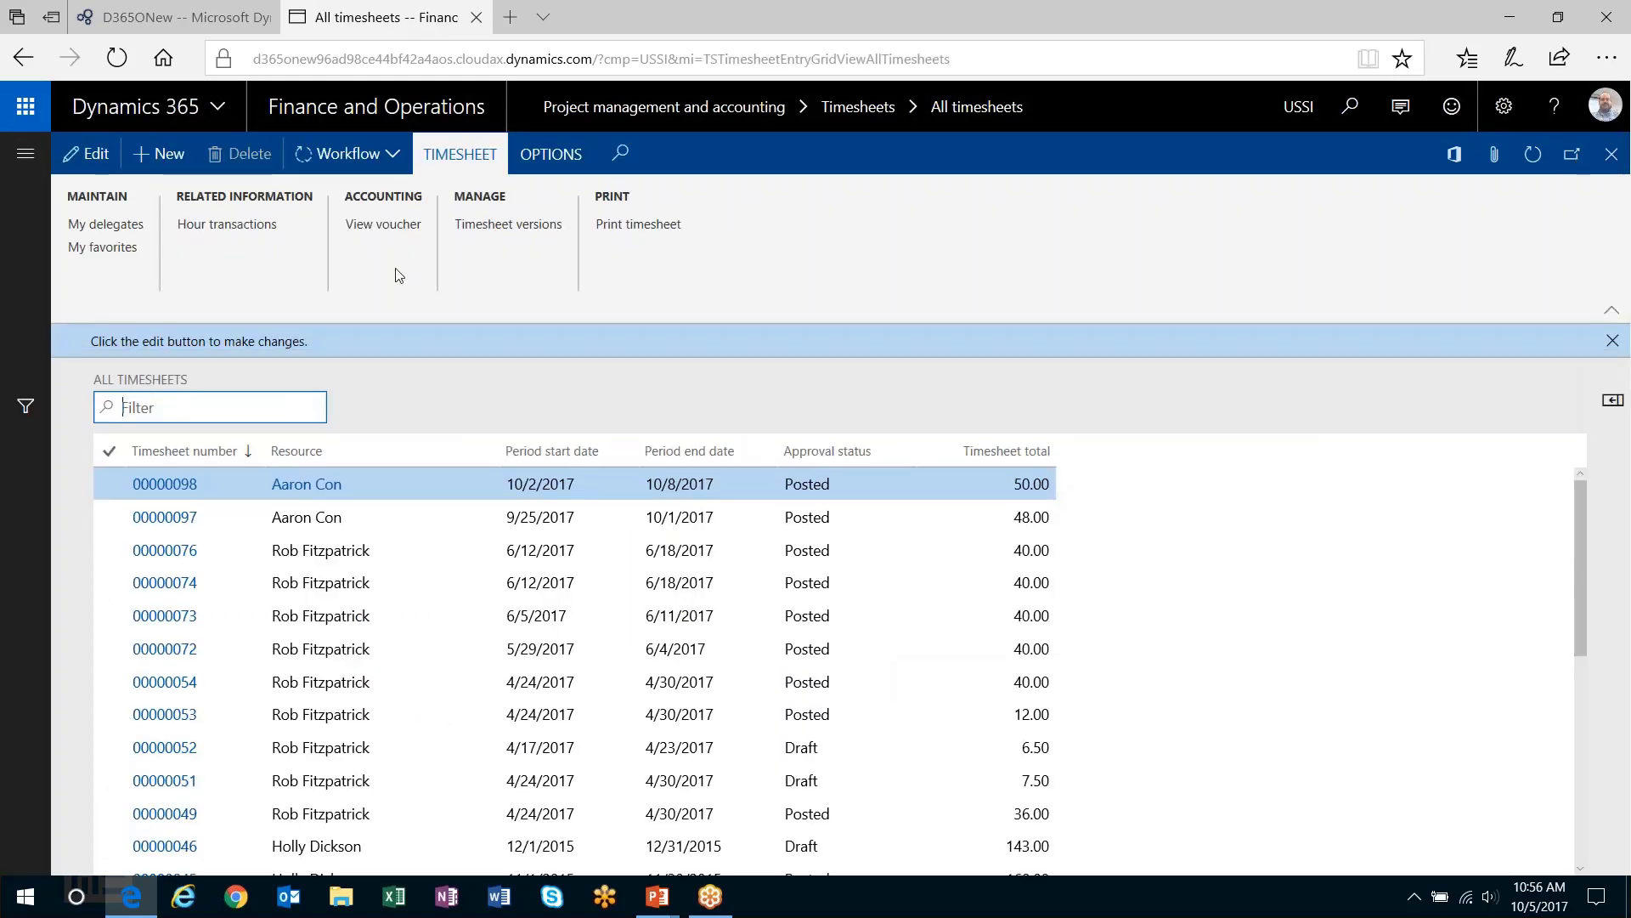
Step: Create another timesheet for the same employee from the list of all timesheets, dated 10/12/2017
{"action": "left_click", "coordinate": [25, 153]}
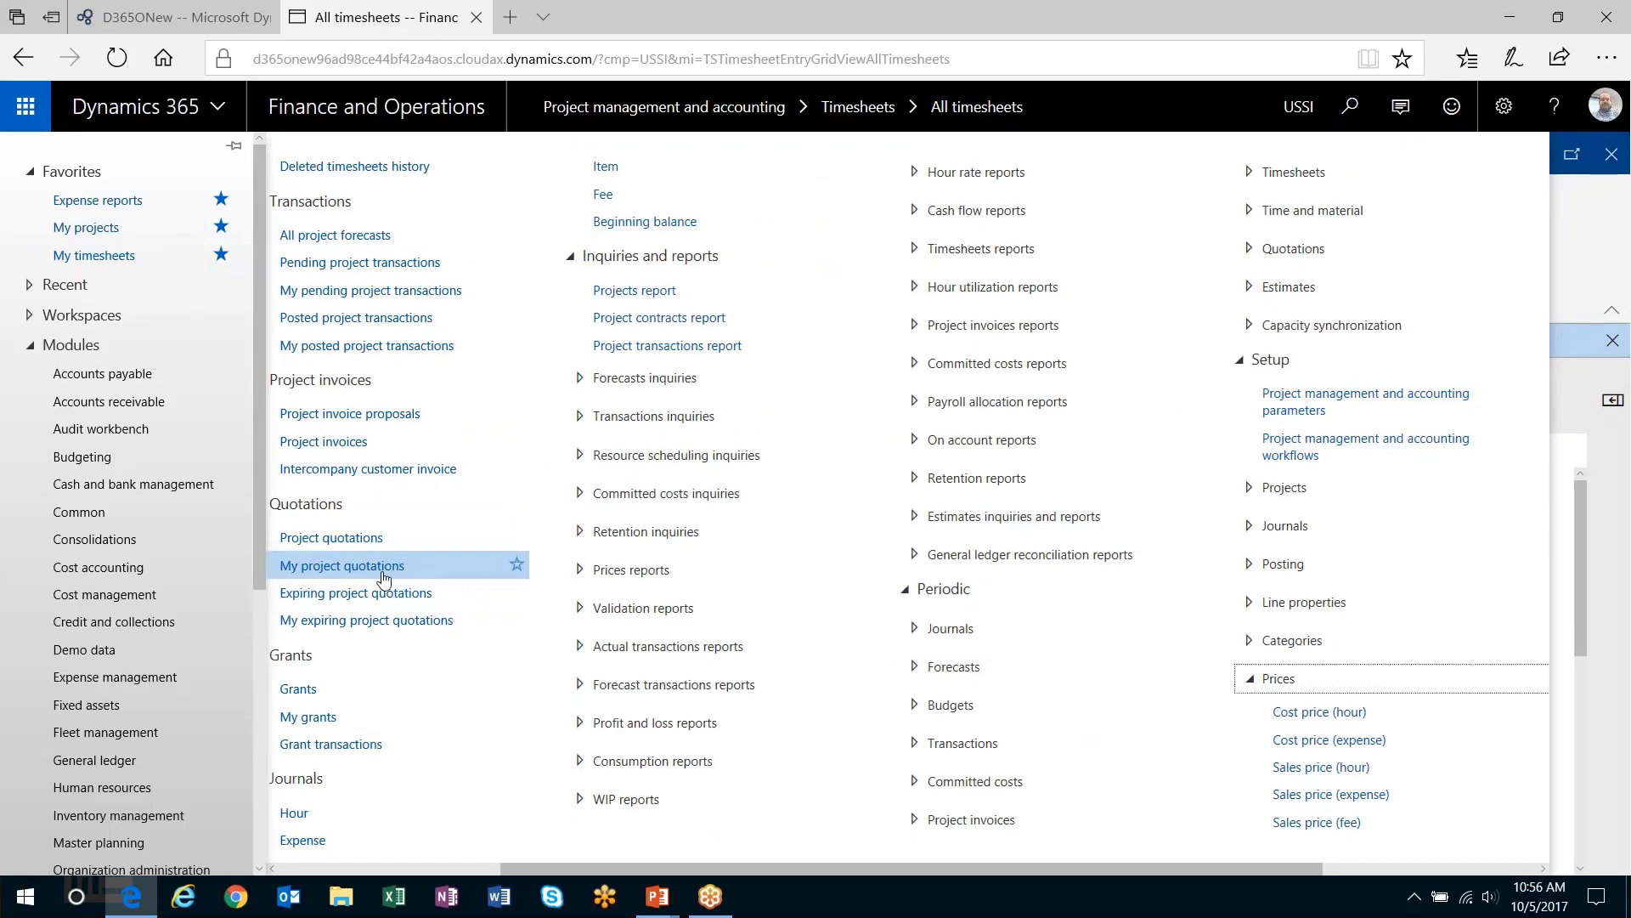
{"action": "left_click", "coordinate": [295, 868]}
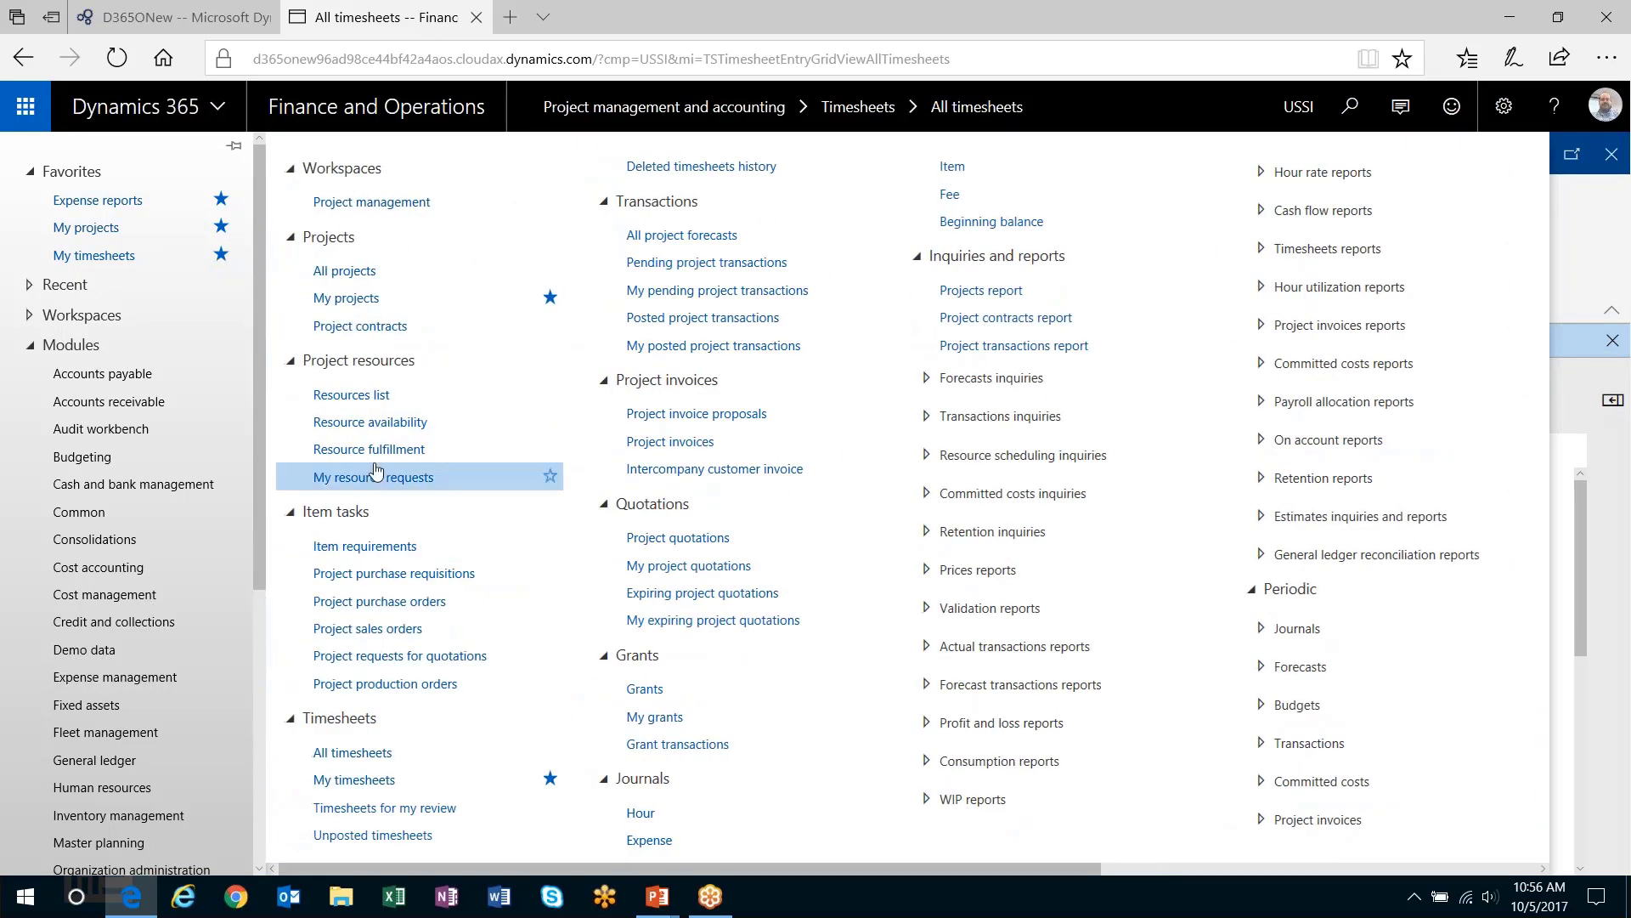
{"action": "left_click", "coordinate": [374, 753]}
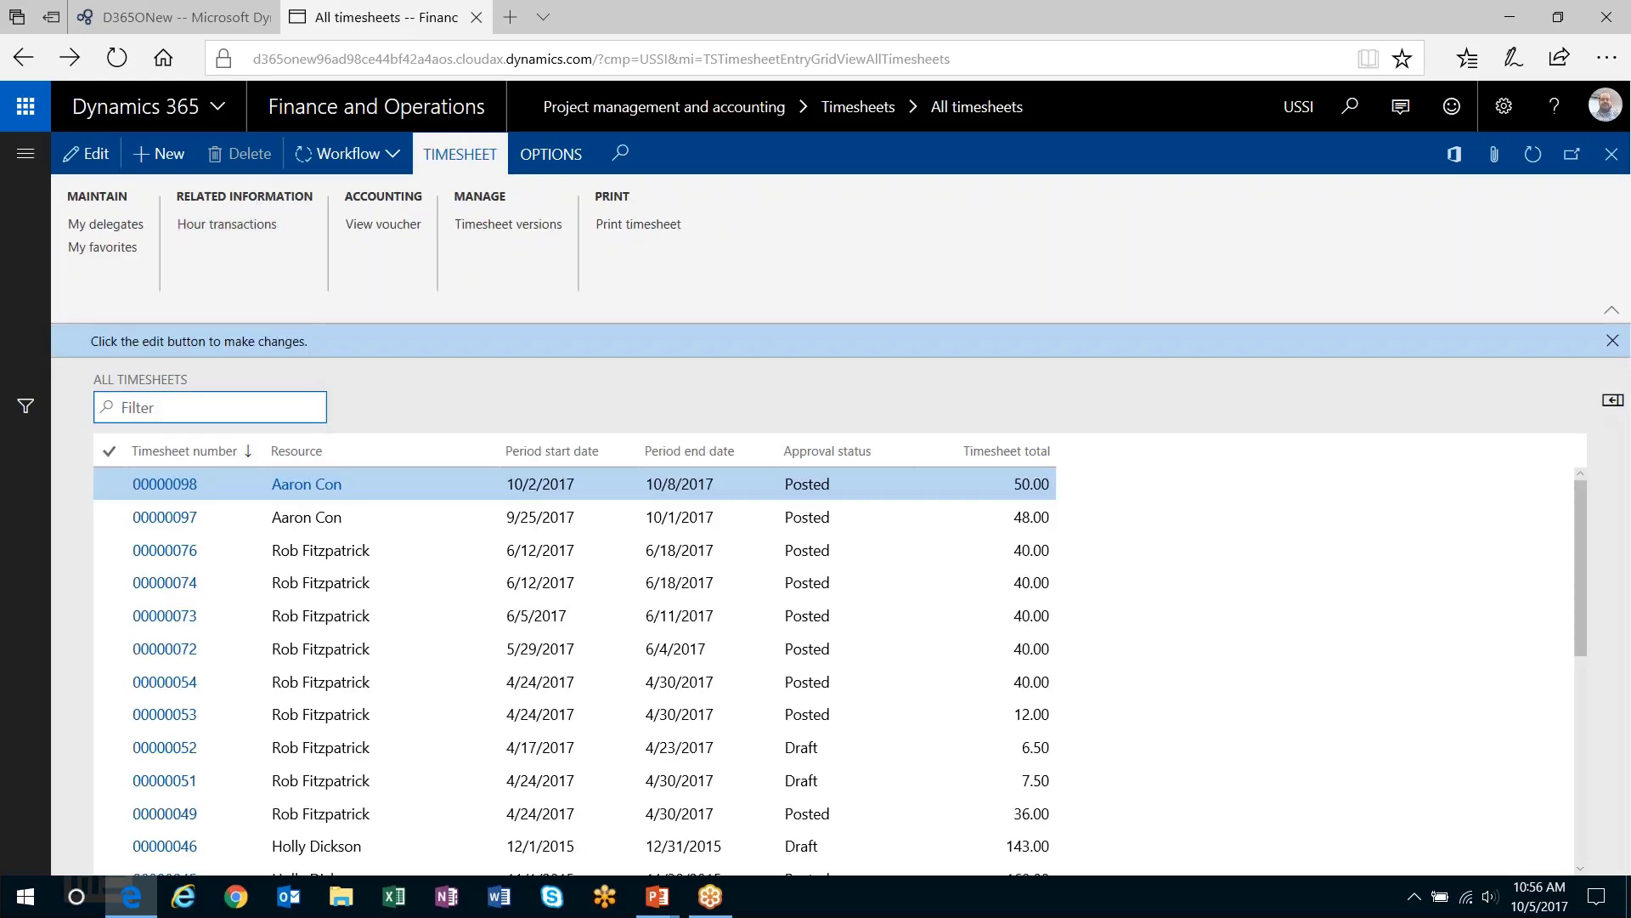
{"action": "left_click", "coordinate": [160, 153]}
{"action": "left_click", "coordinate": [1134, 268]}
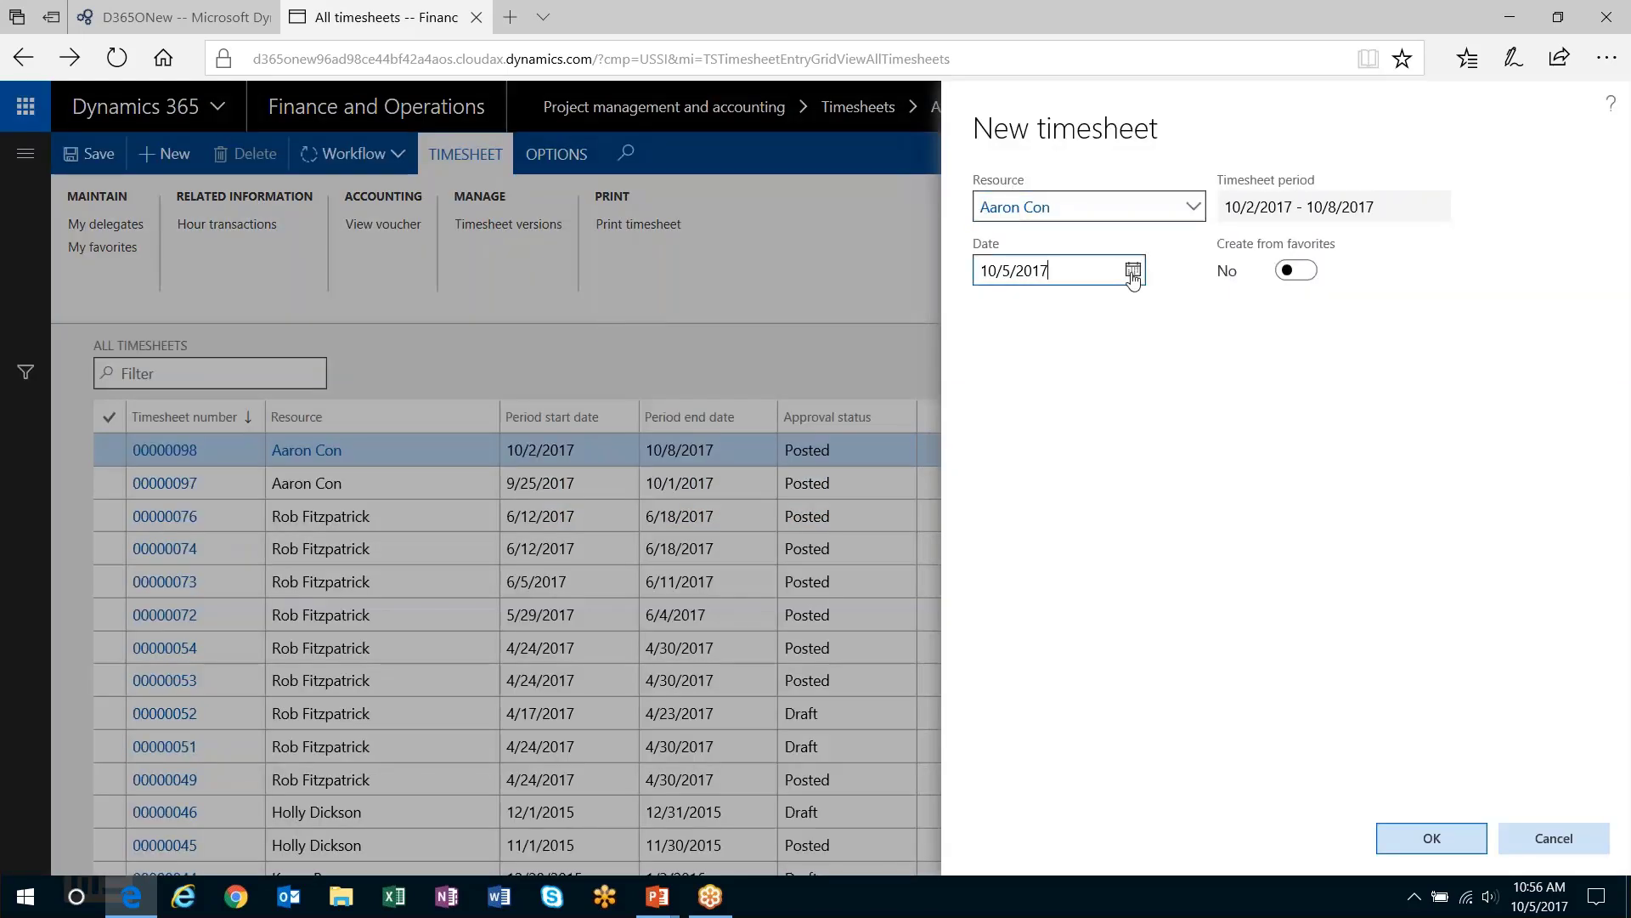
{"action": "left_click", "coordinate": [1160, 437]}
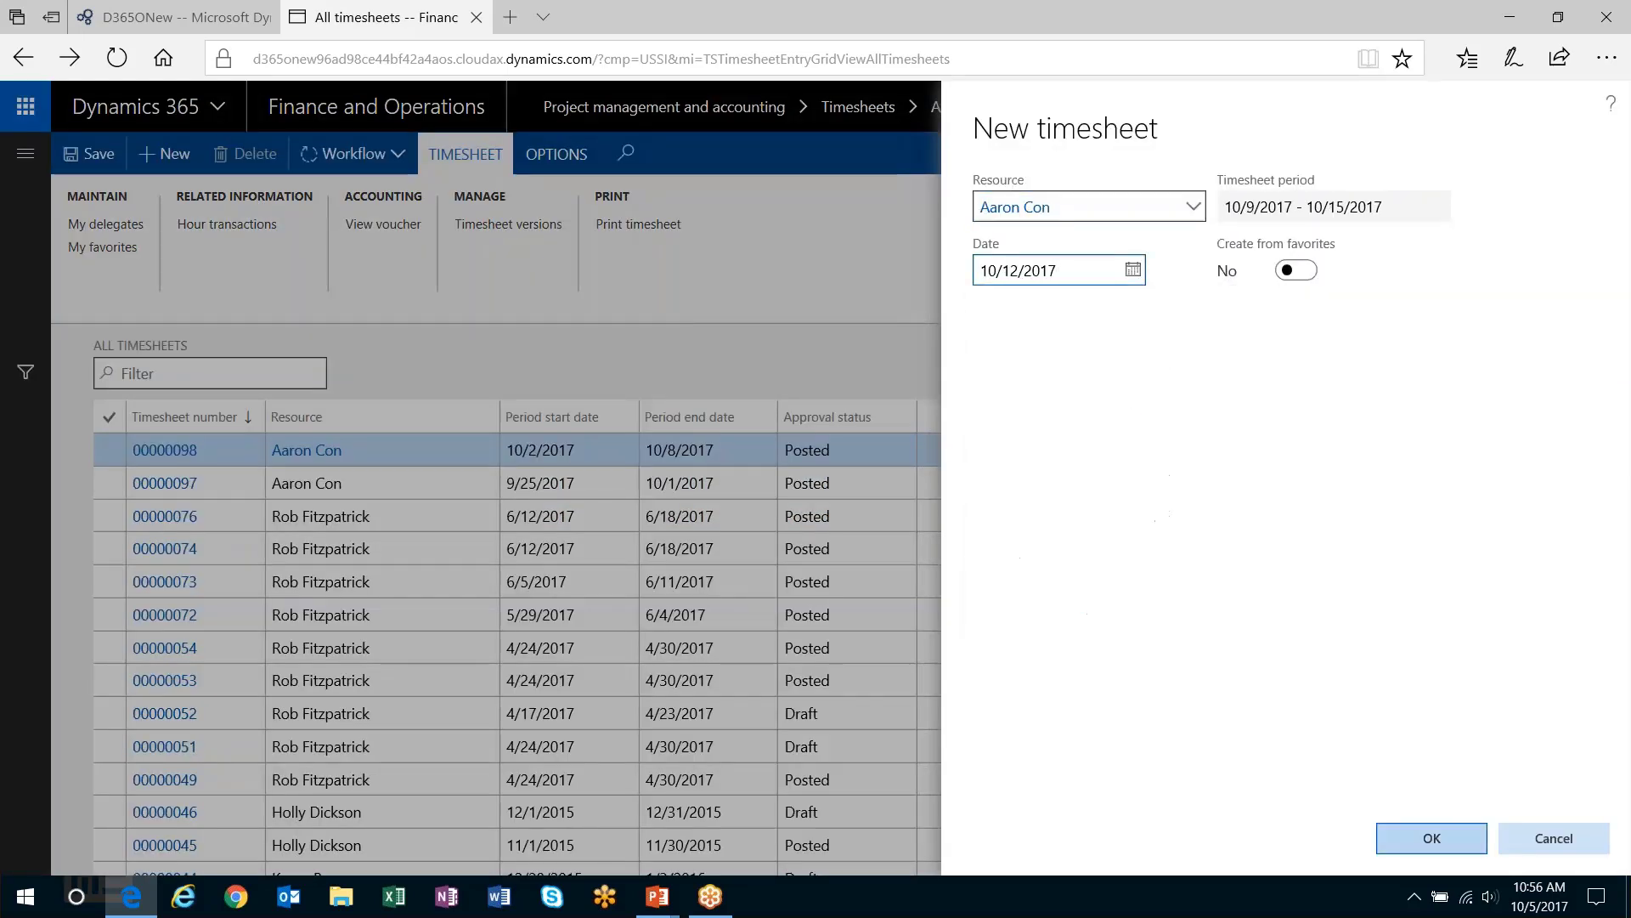
{"action": "left_click", "coordinate": [1431, 838]}
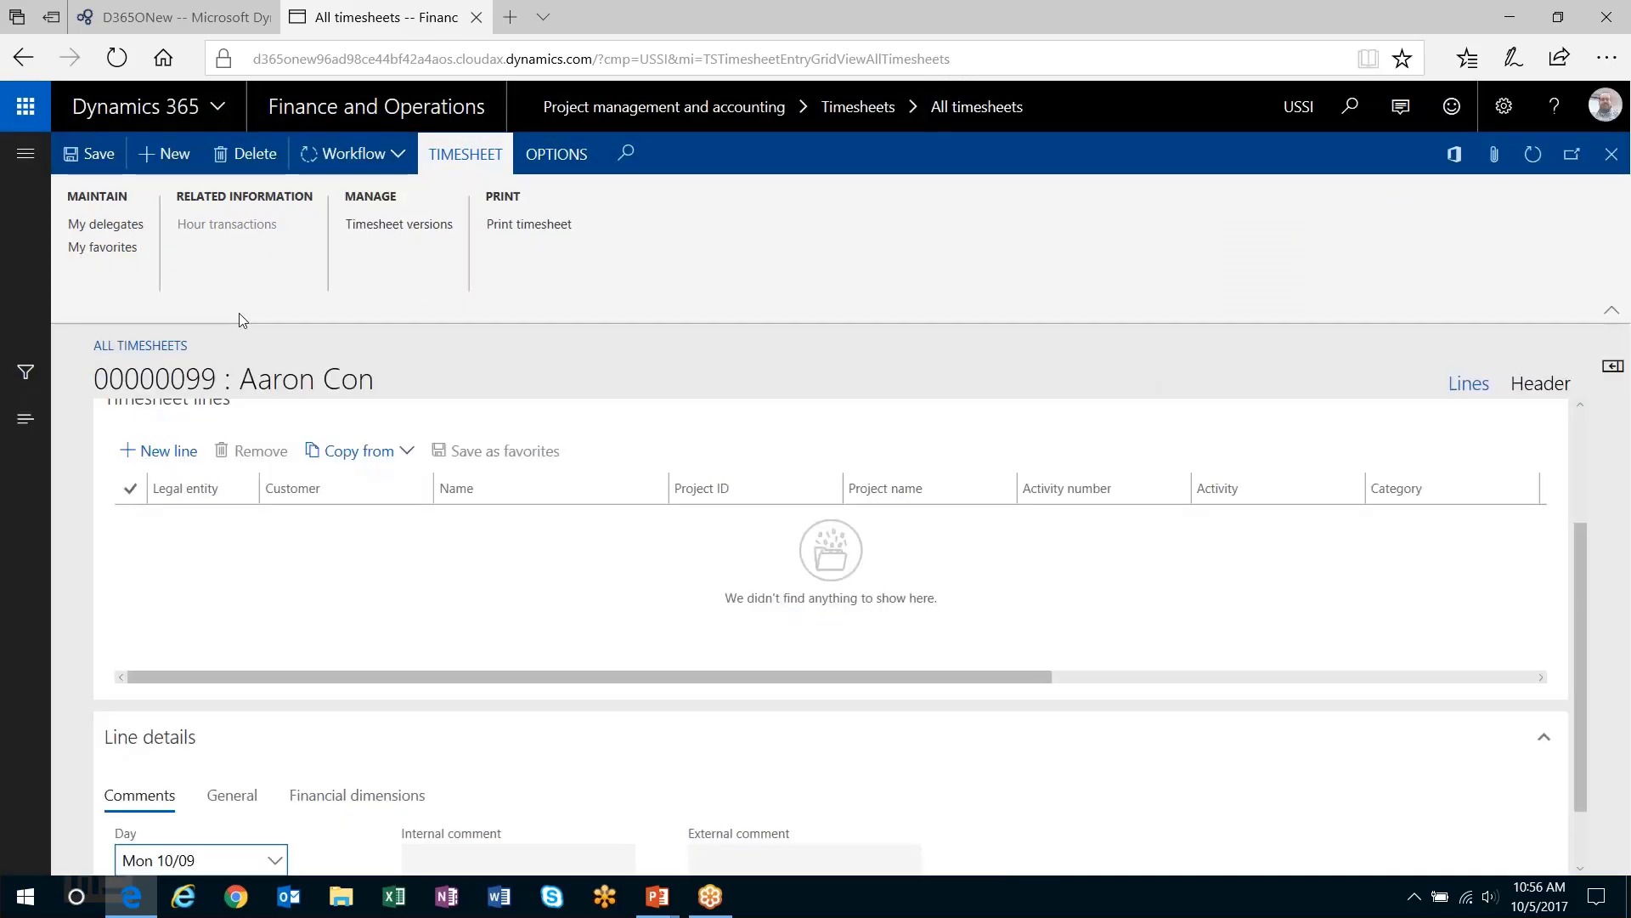
Step: Add a timesheet line for project 00000092, City Manufacturing, with activity W00002376, Project Management
{"action": "left_click", "coordinate": [162, 451]}
{"action": "left_click", "coordinate": [828, 523]}
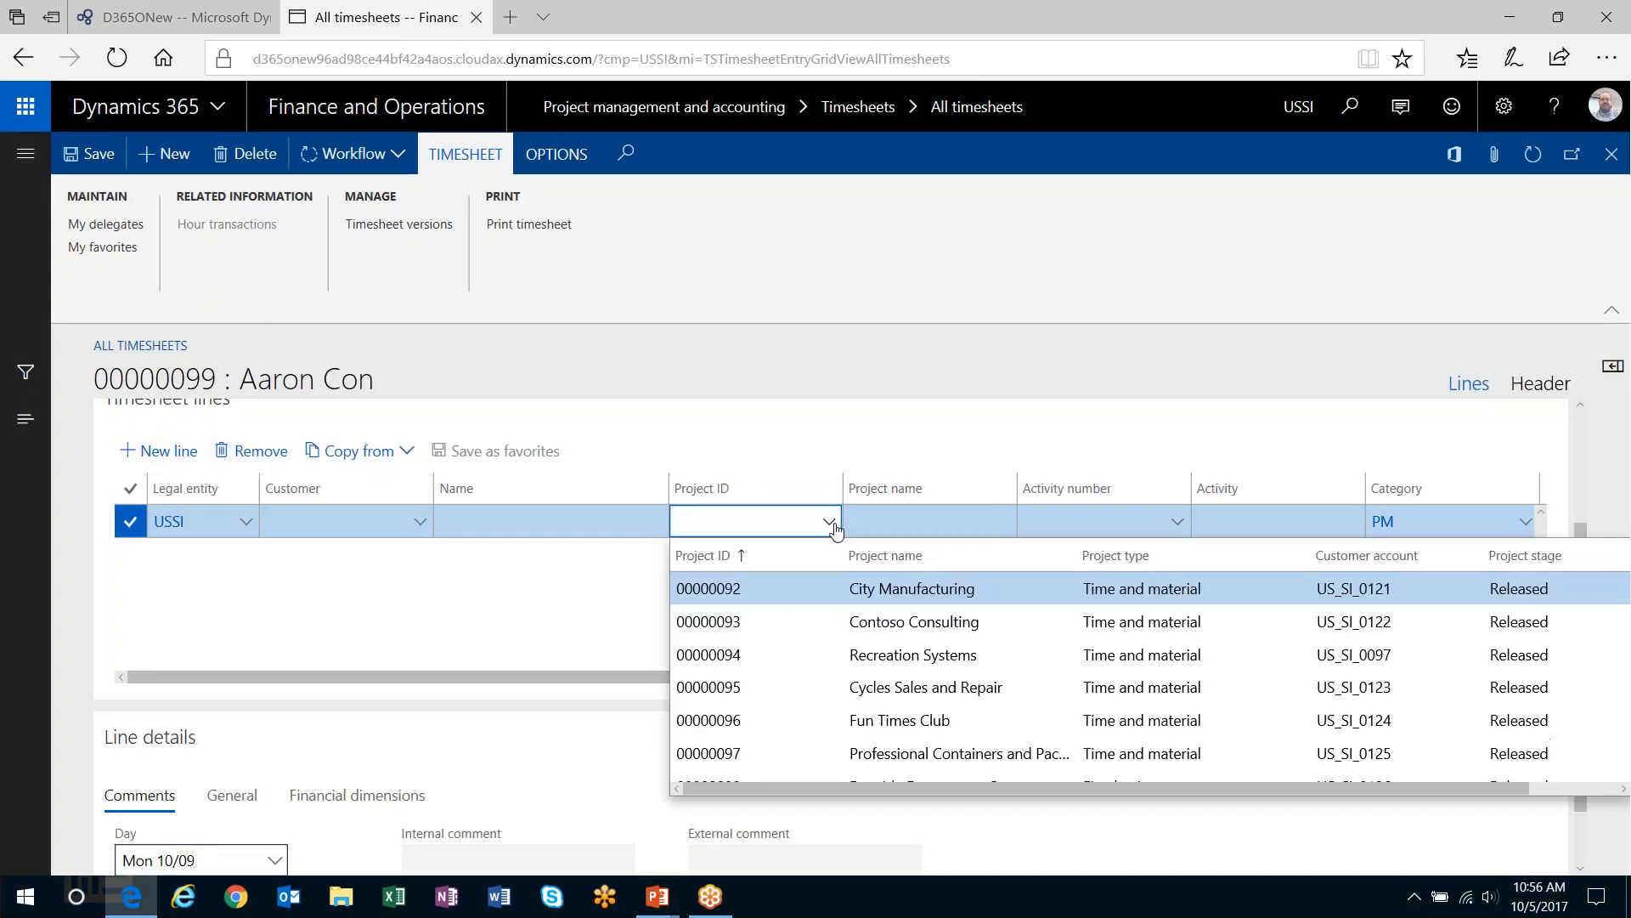
{"action": "left_click", "coordinate": [975, 577]}
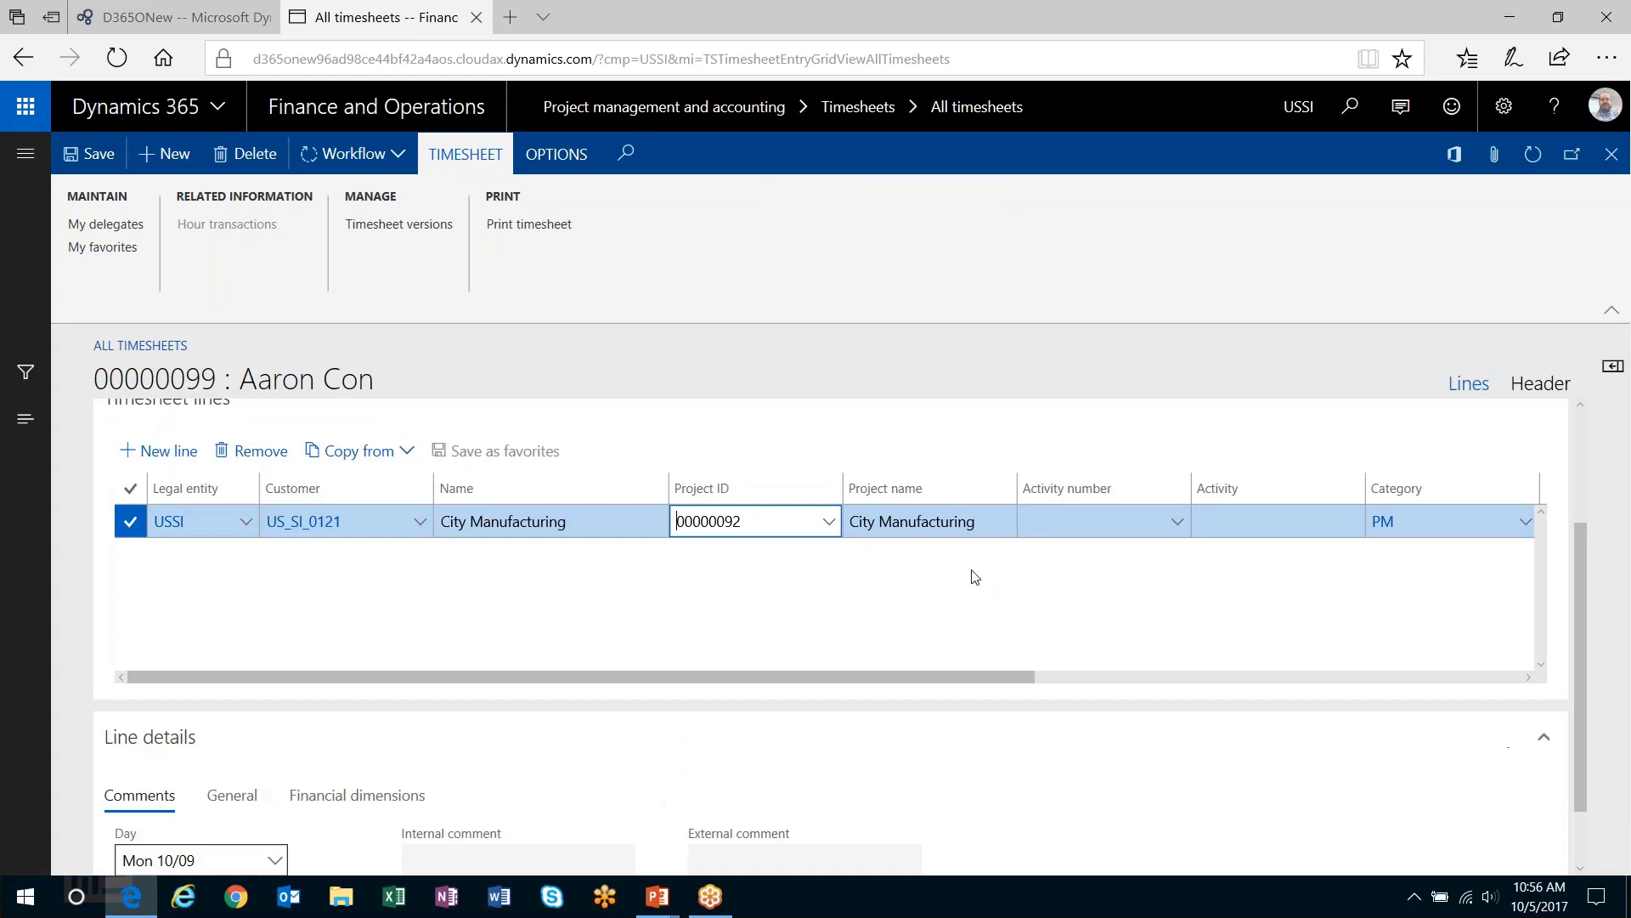
{"action": "left_click", "coordinate": [1173, 521]}
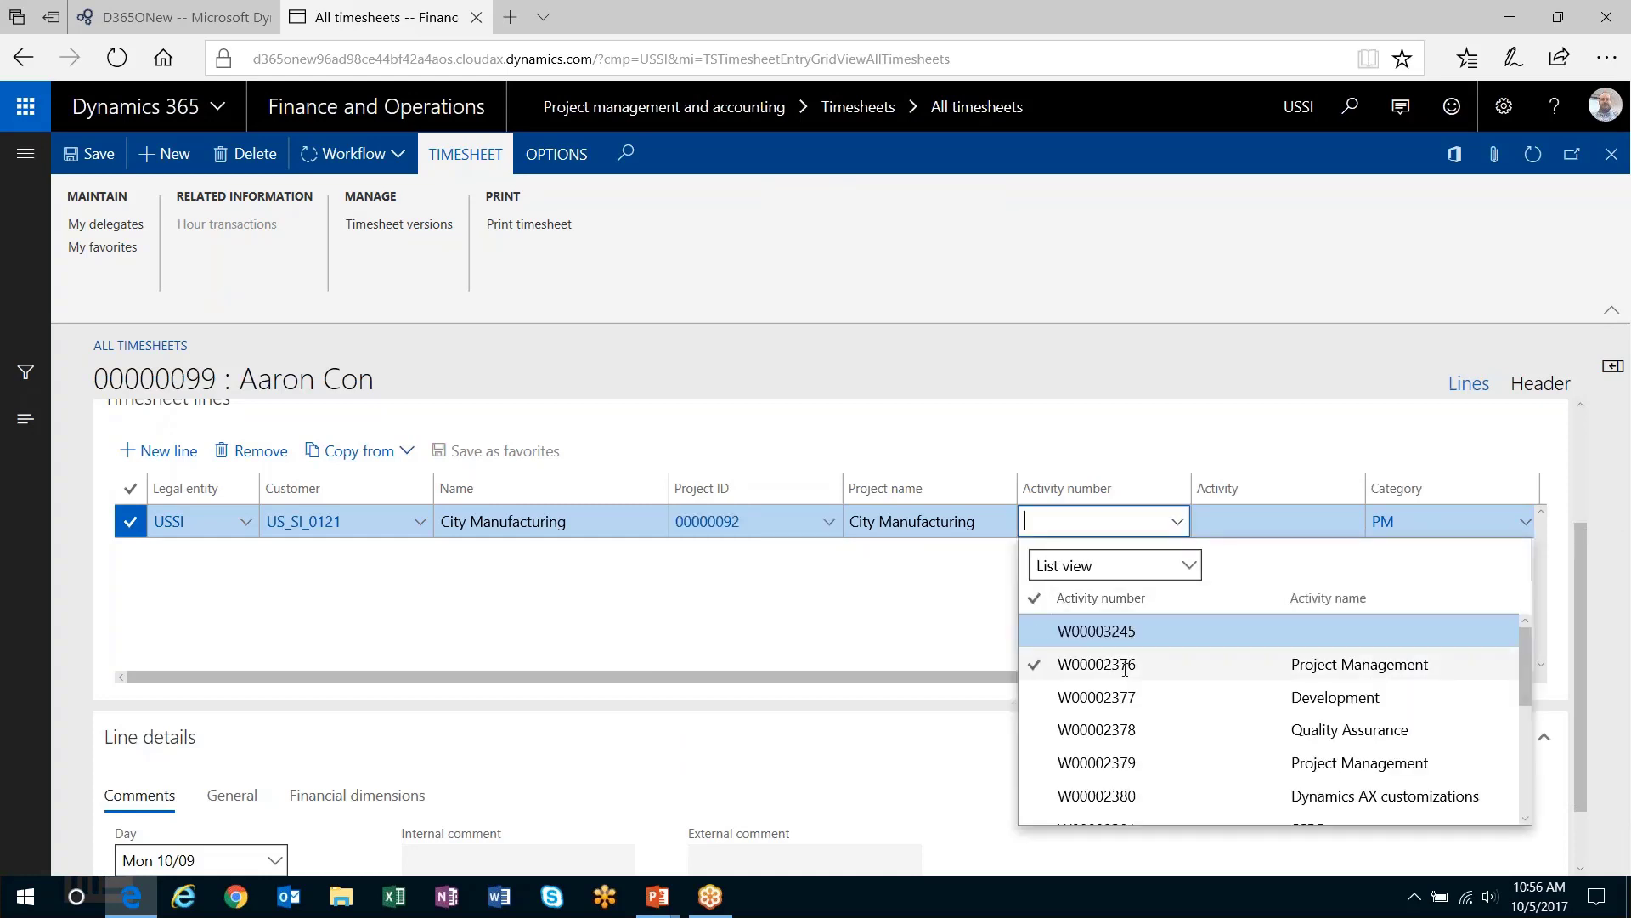
{"action": "left_click", "coordinate": [1127, 664]}
Step: Enter 7 hours on the timesheet line for each day from Mon 10/09 through Fri 10/13
{"action": "key", "text": "Tab"}
{"action": "key", "text": "Tab"}
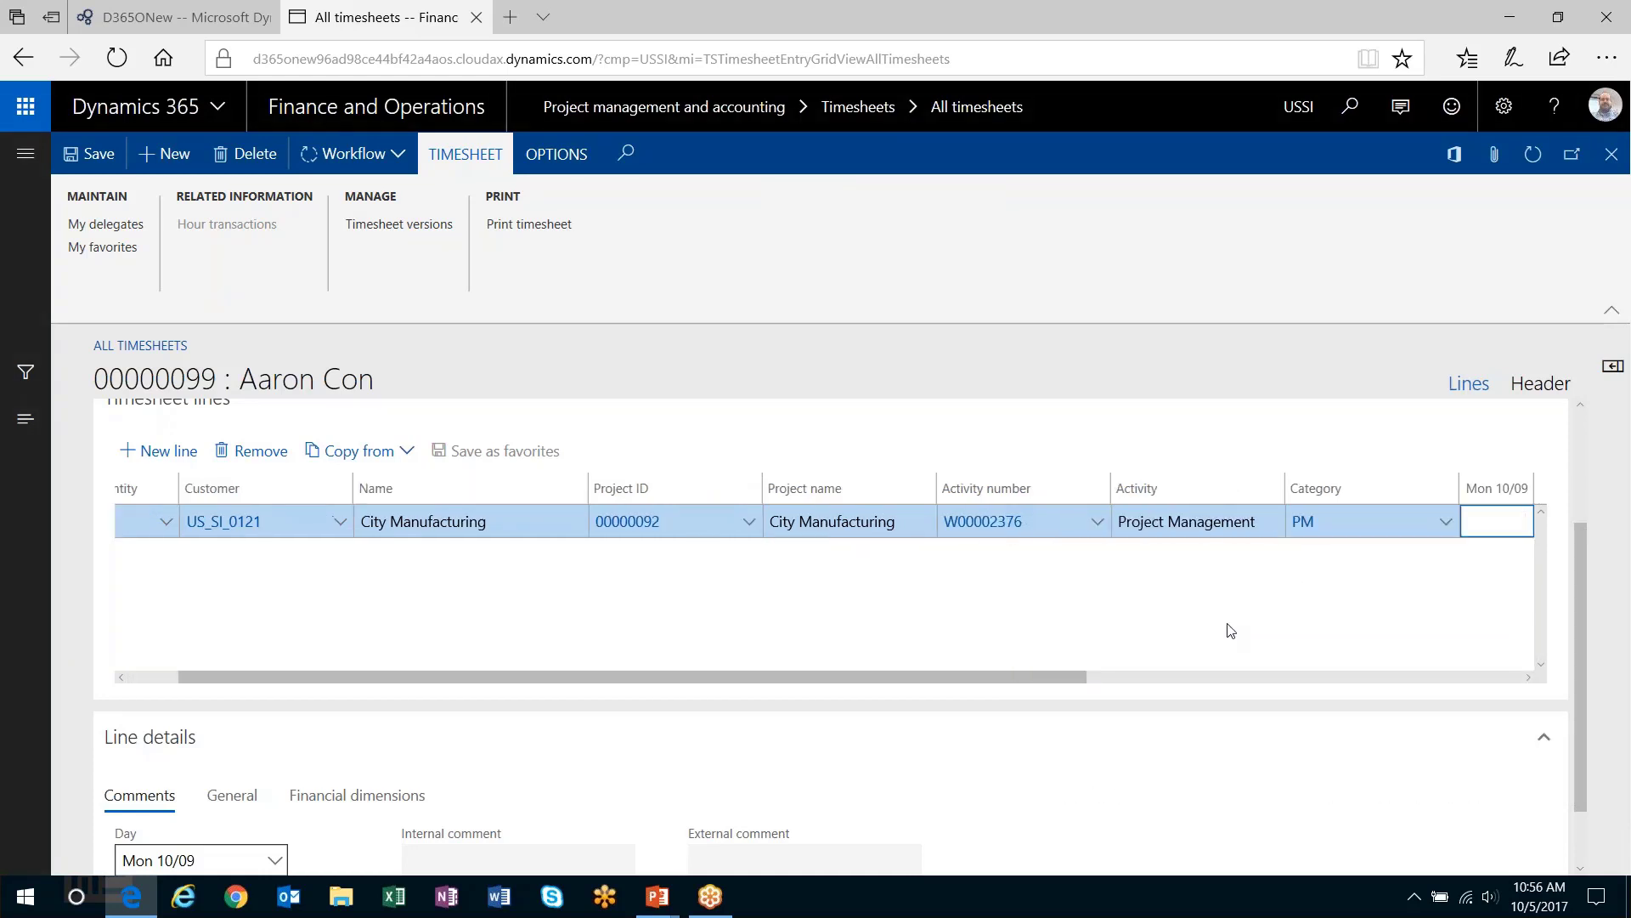
{"action": "type", "text": "7\t7\t7\t7\t7"}
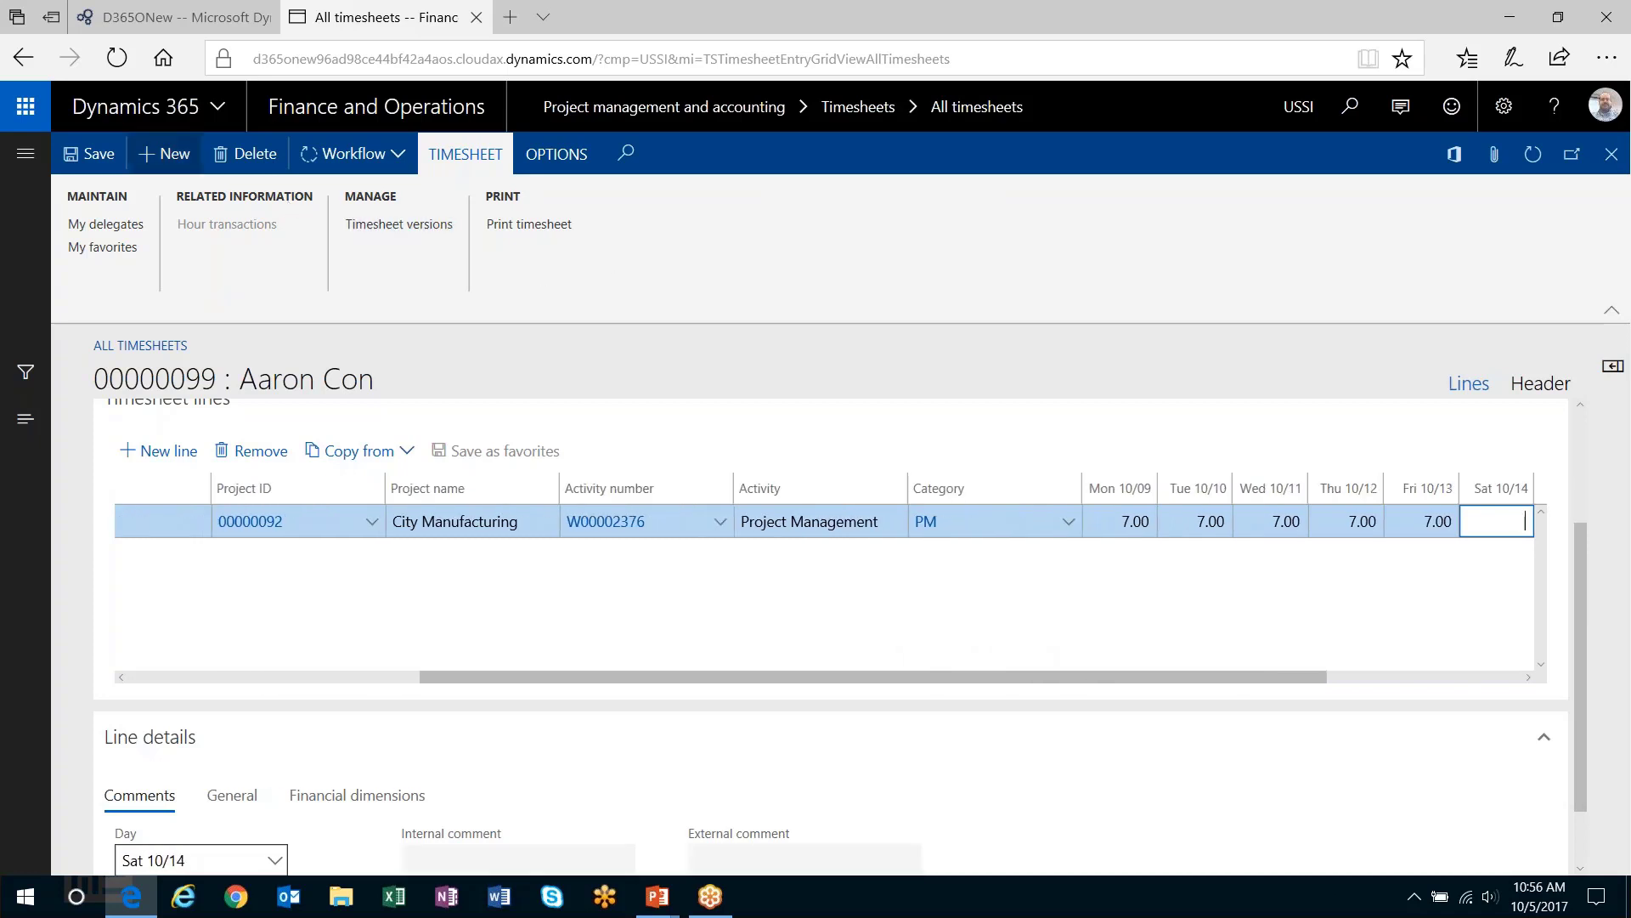
Step: Submit the 10/9/2017–10/15/2017 timesheet to the review workflow without a comment and return to the timesheet list
{"action": "left_click", "coordinate": [352, 153]}
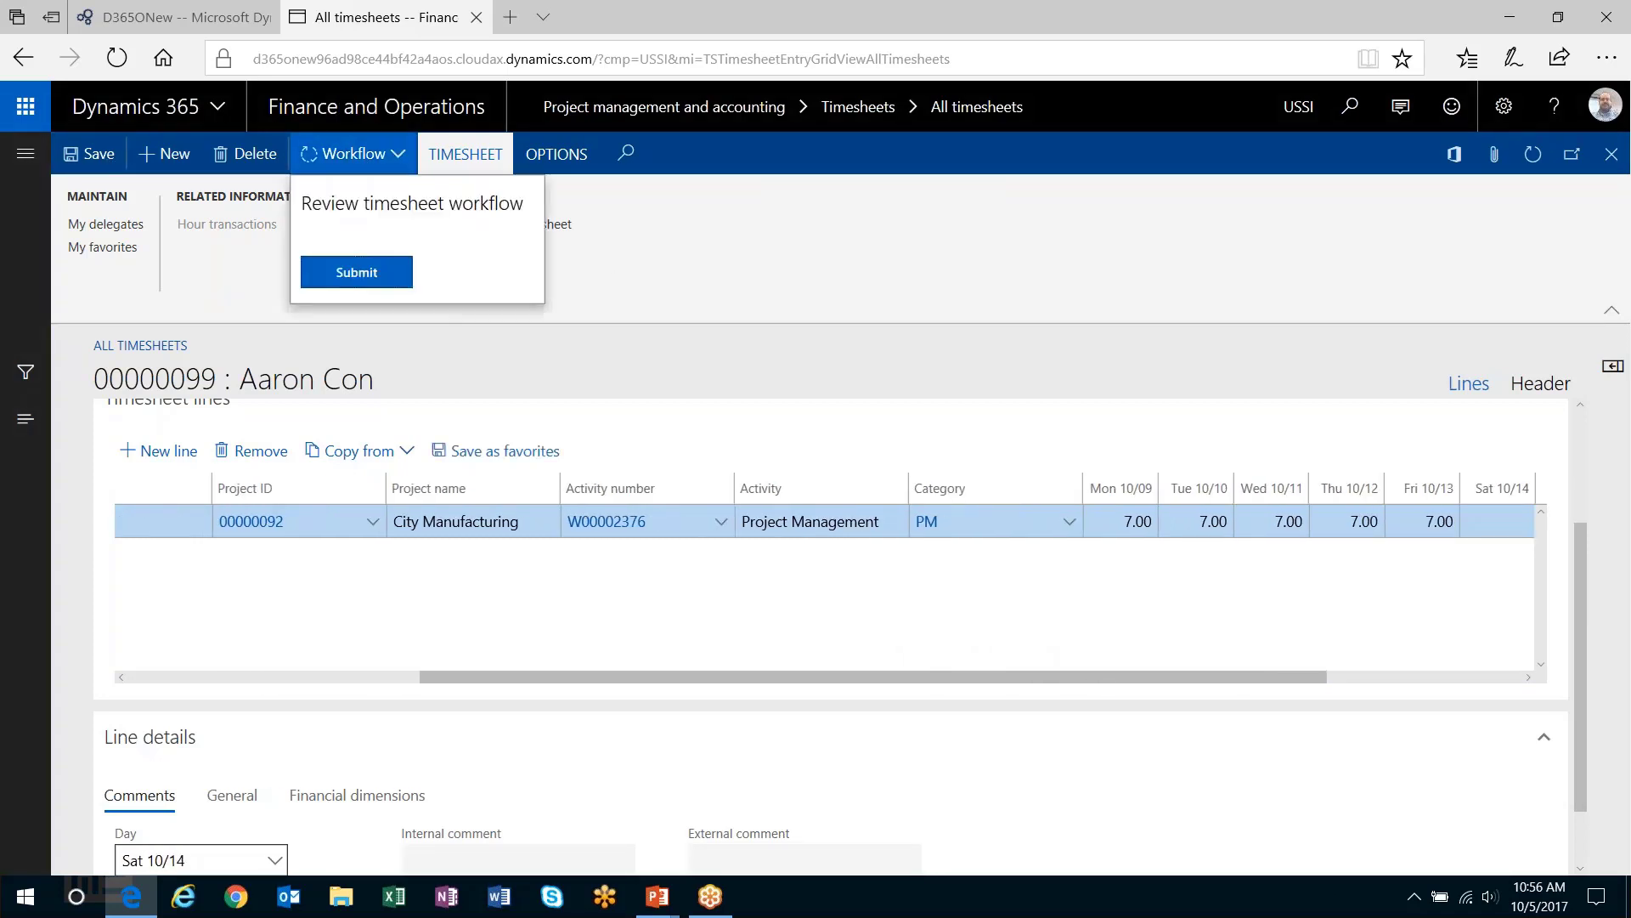
{"action": "left_click", "coordinate": [365, 272]}
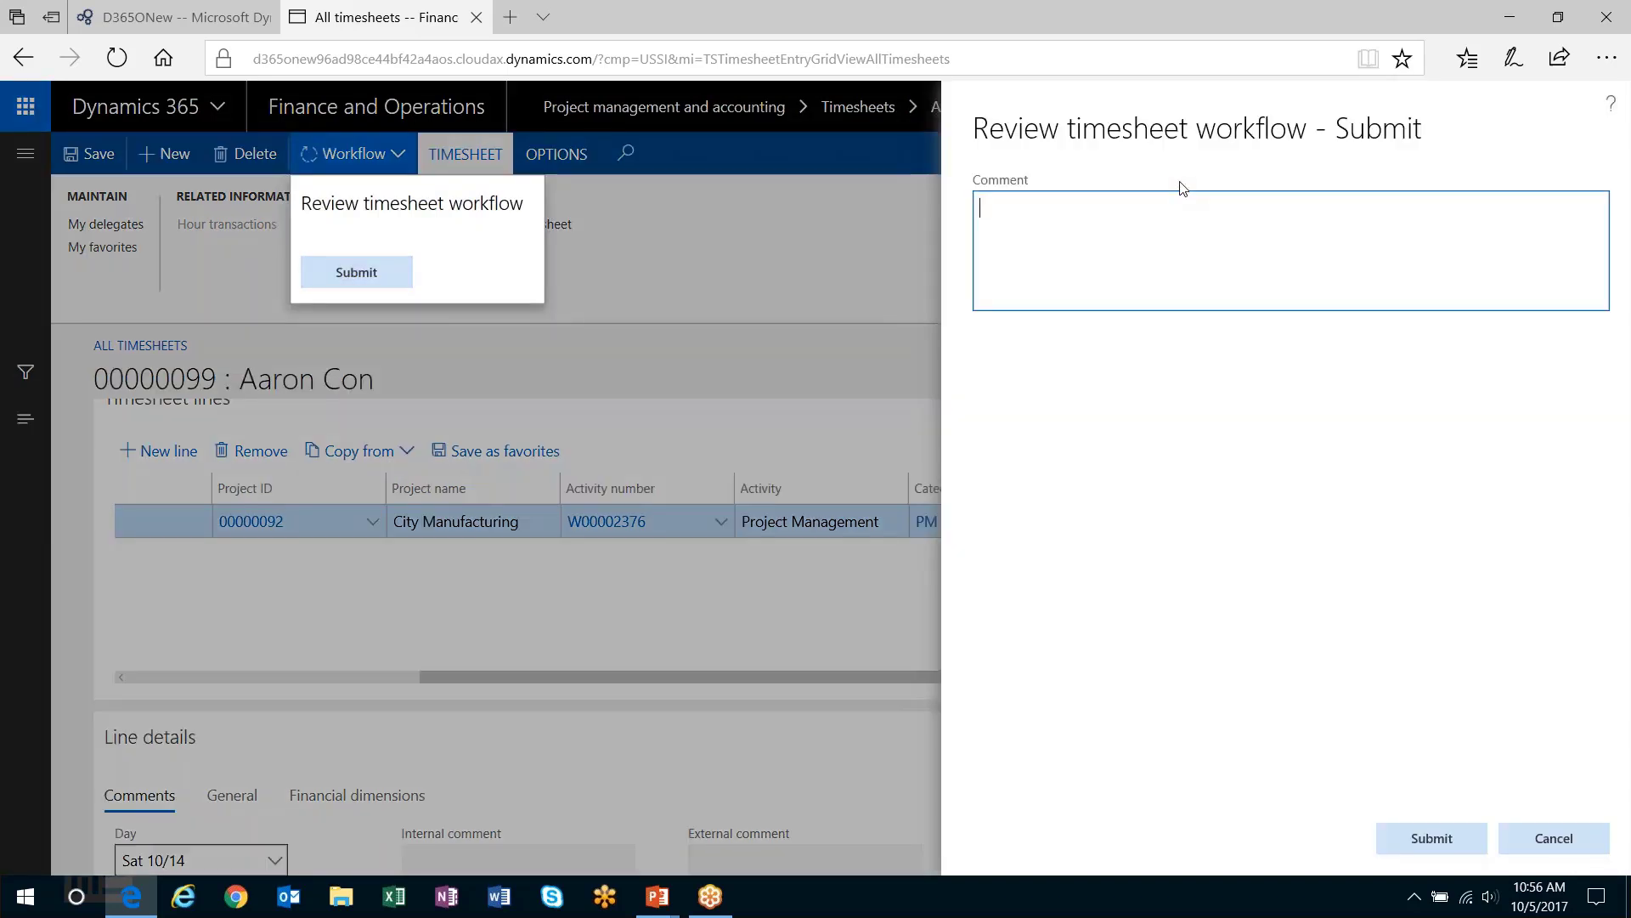
{"action": "left_click", "coordinate": [1432, 838]}
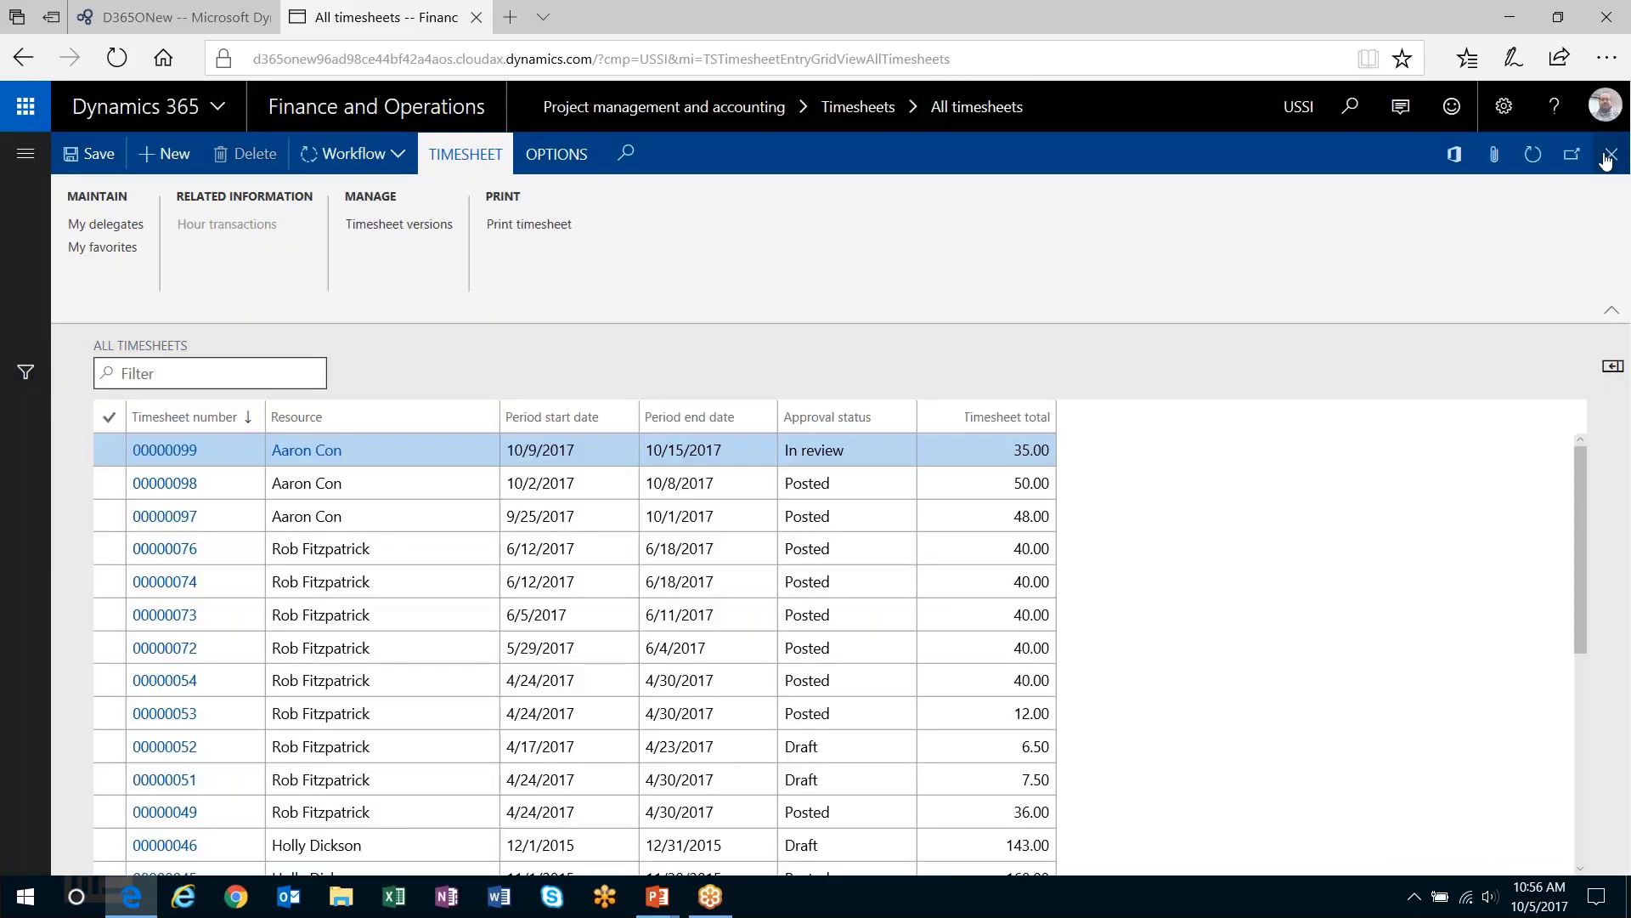
{"action": "left_click", "coordinate": [1608, 156]}
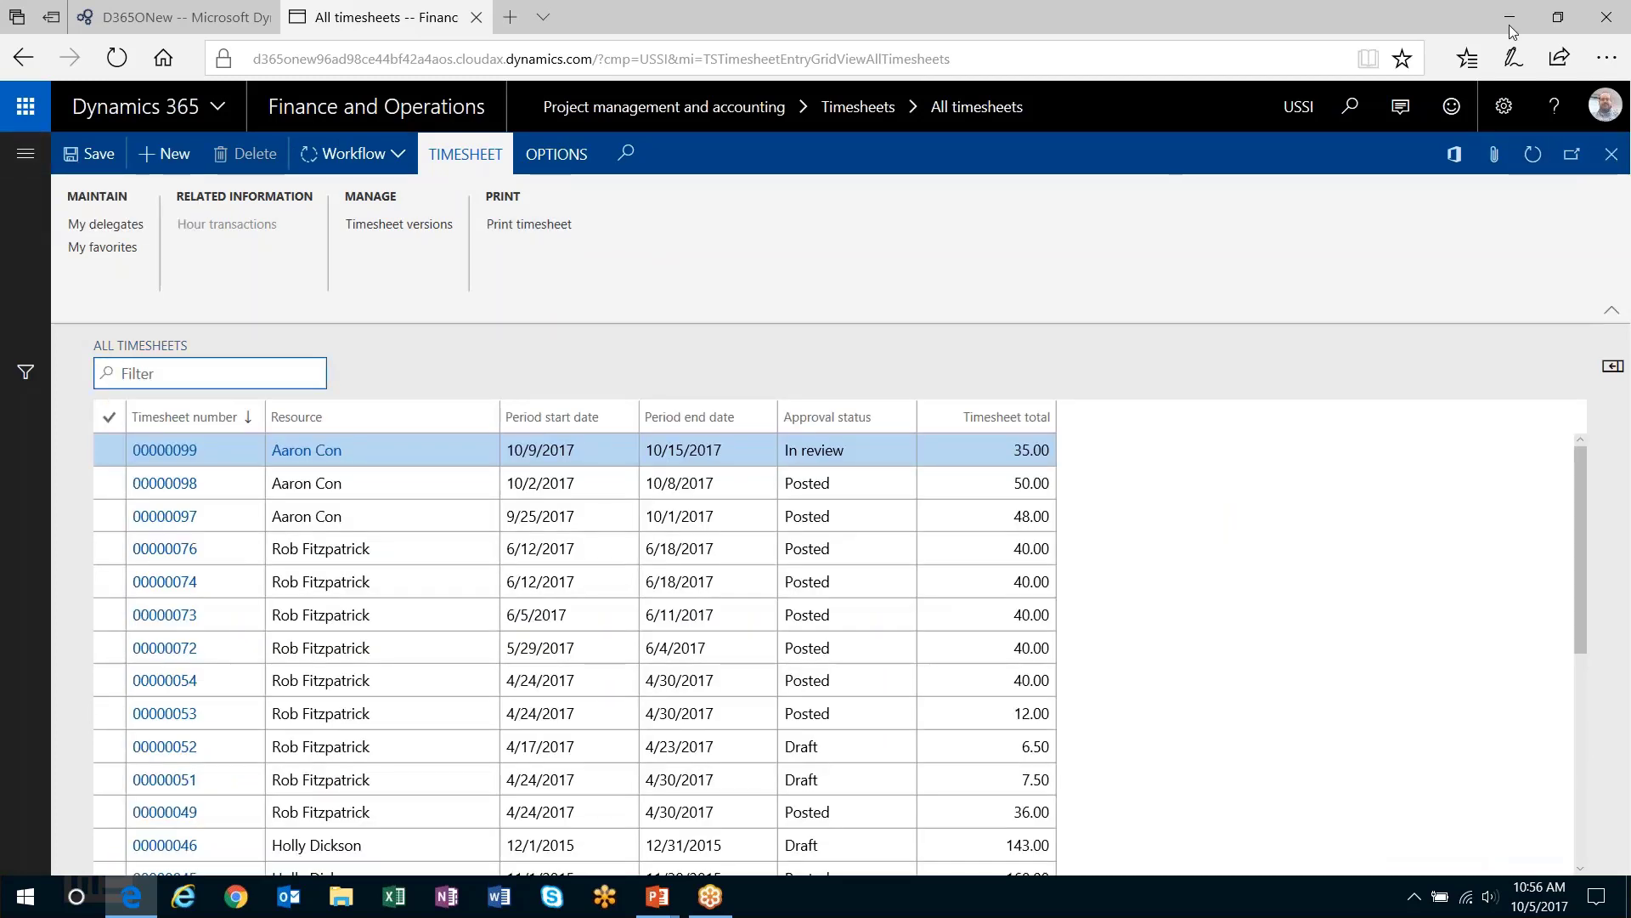
Step: Refresh the timesheet list and examine the general details of the 10/9/2017–10/15/2017 timesheet's hour transactions
{"action": "key", "text": "shift+F5"}
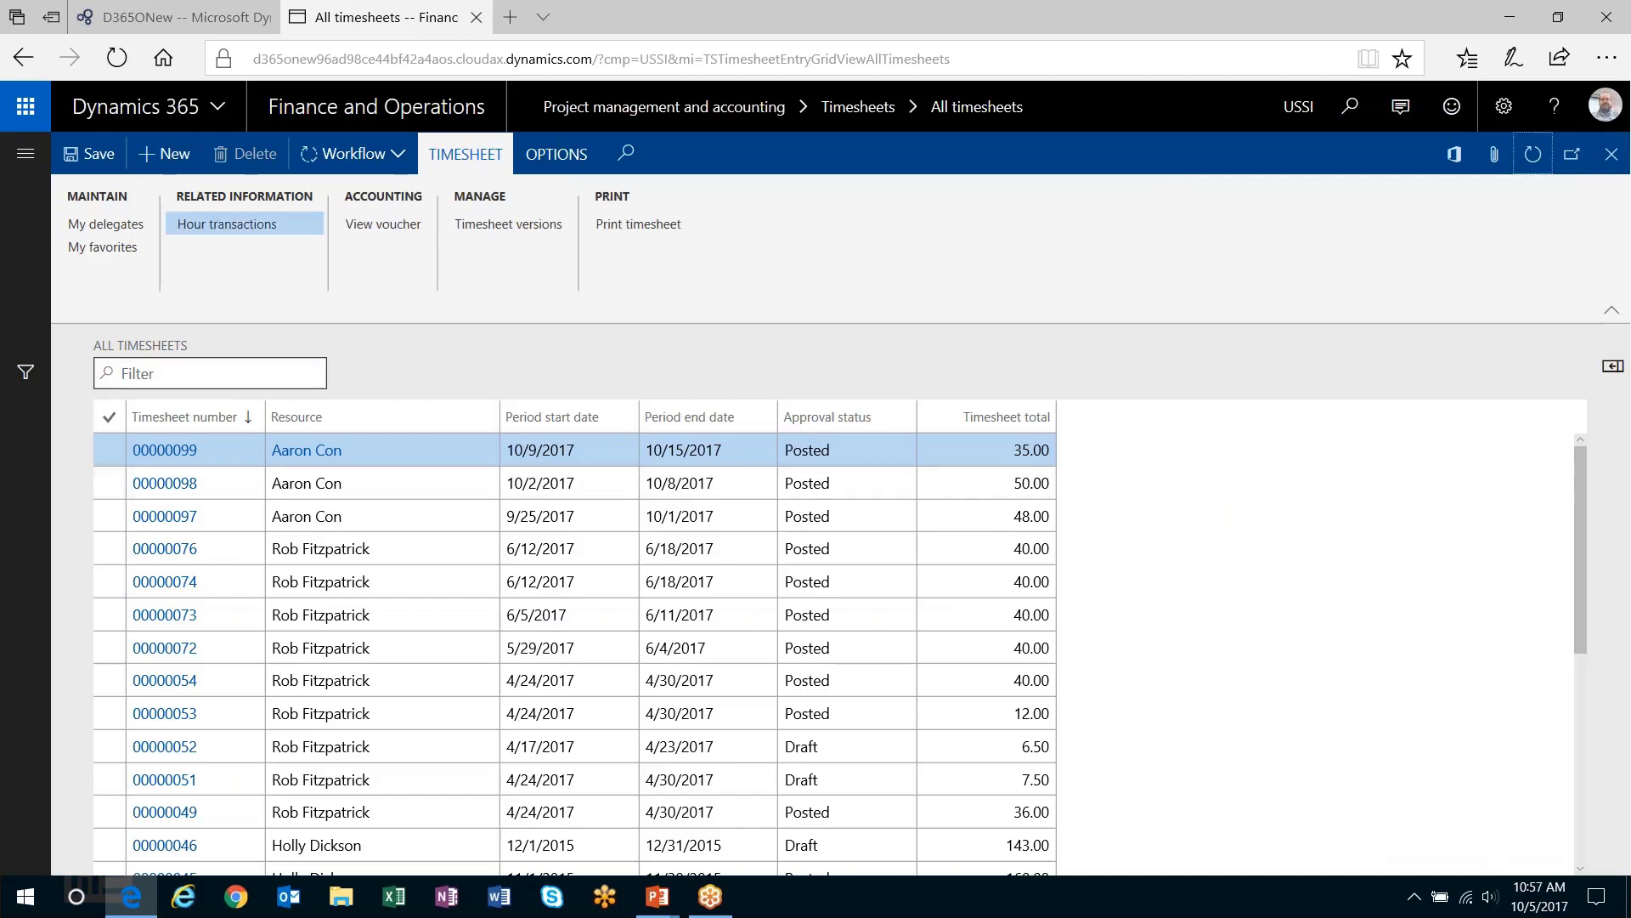
{"action": "left_click", "coordinate": [226, 224]}
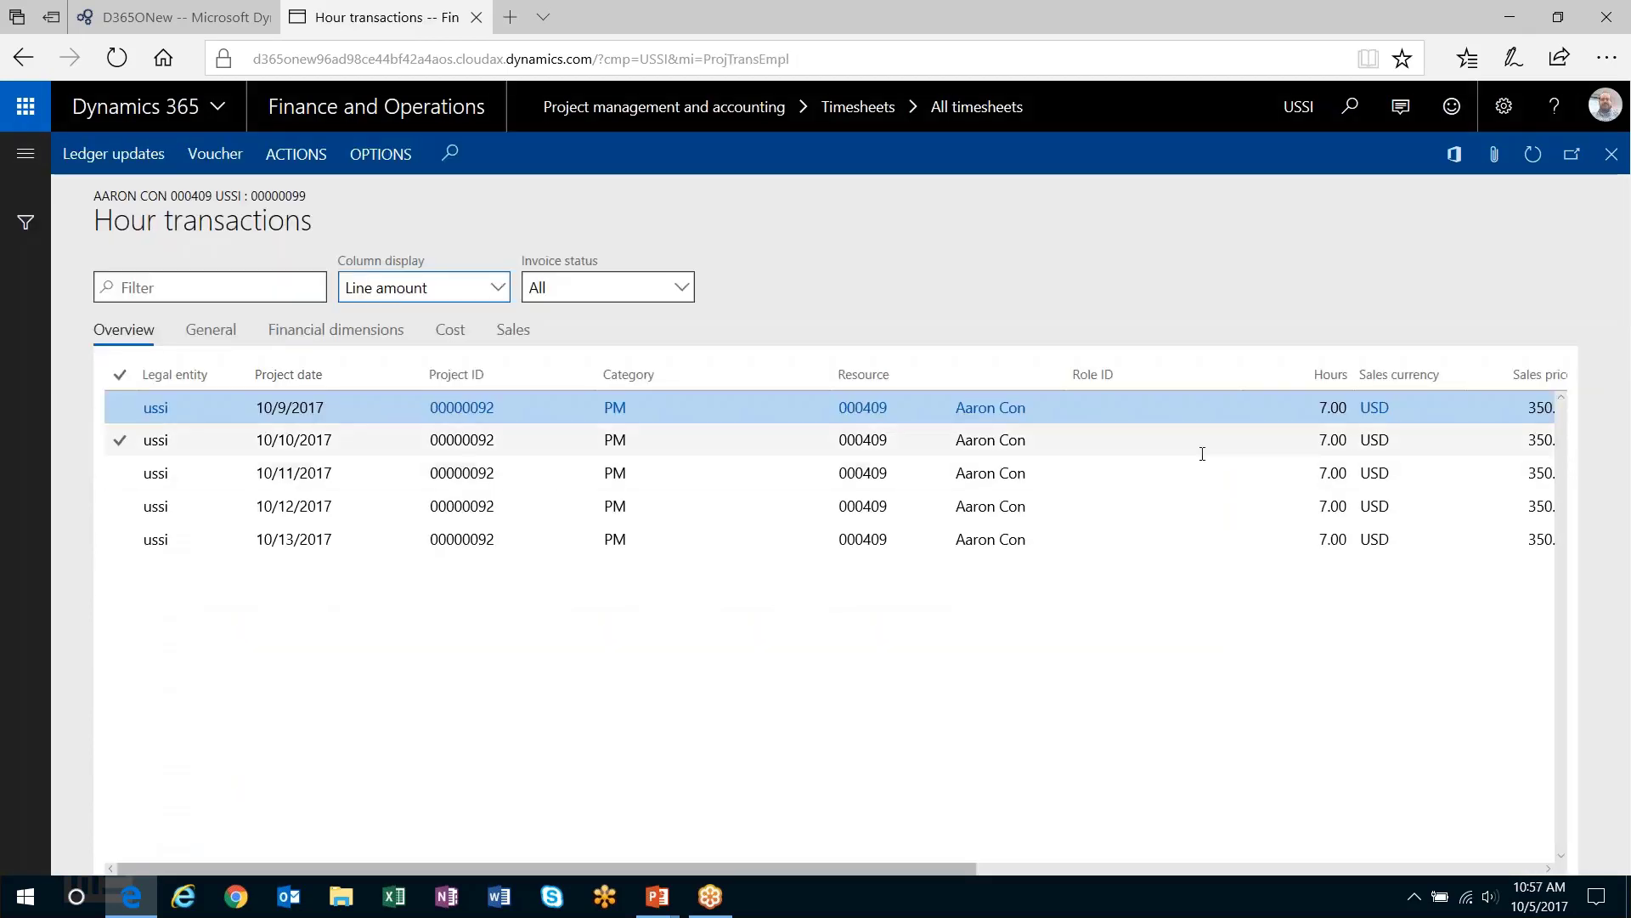
{"action": "left_click", "coordinate": [210, 330]}
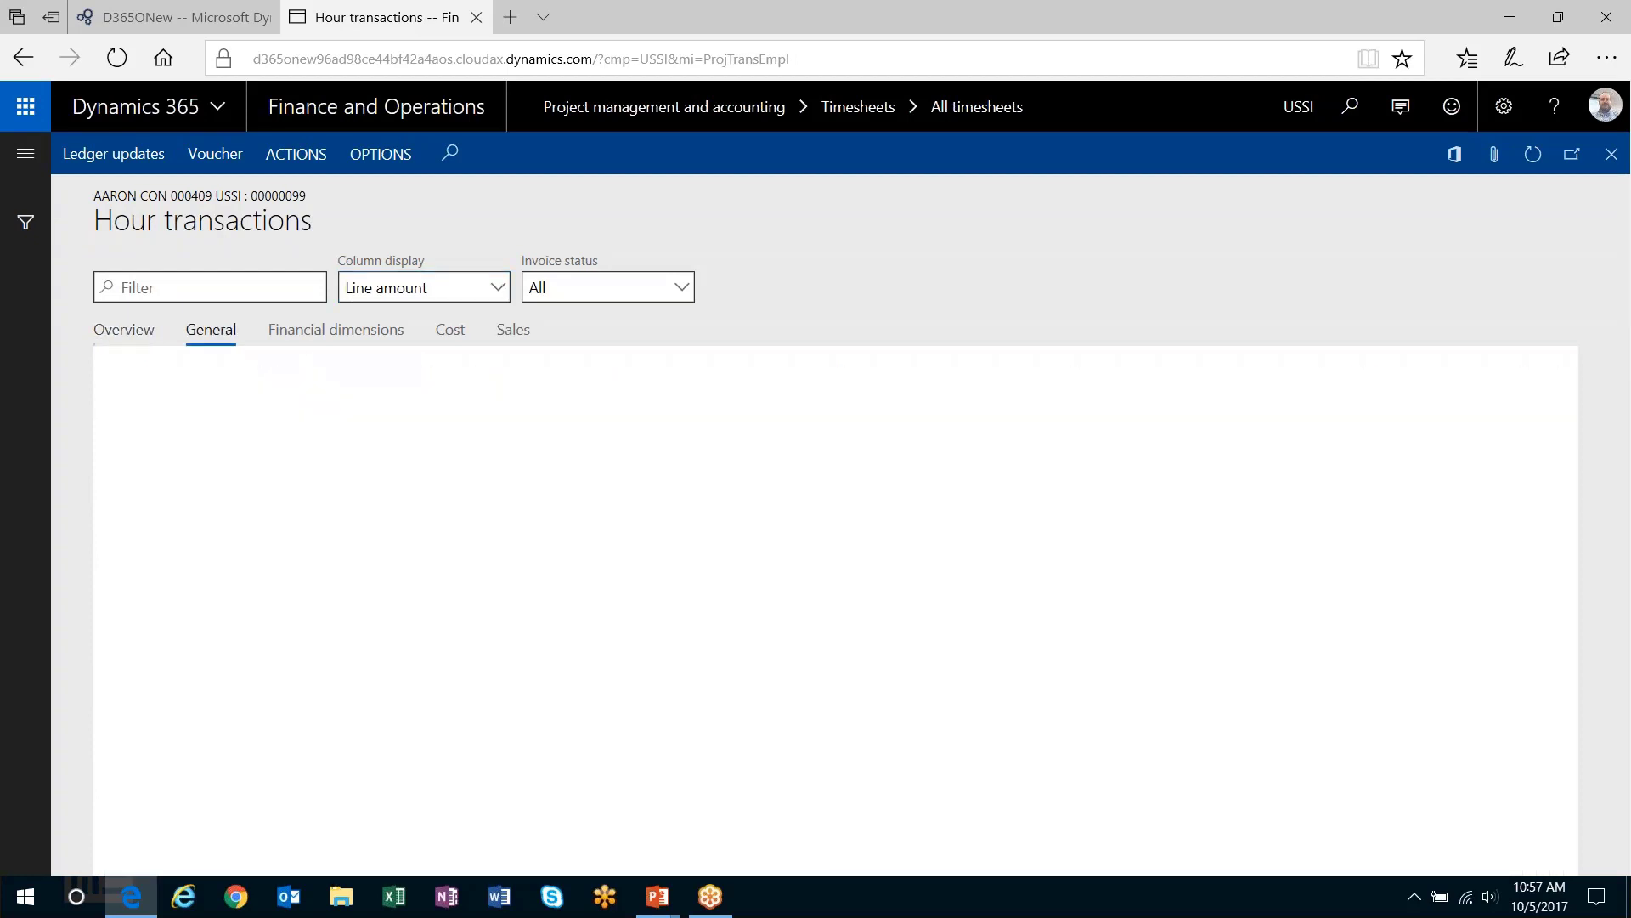